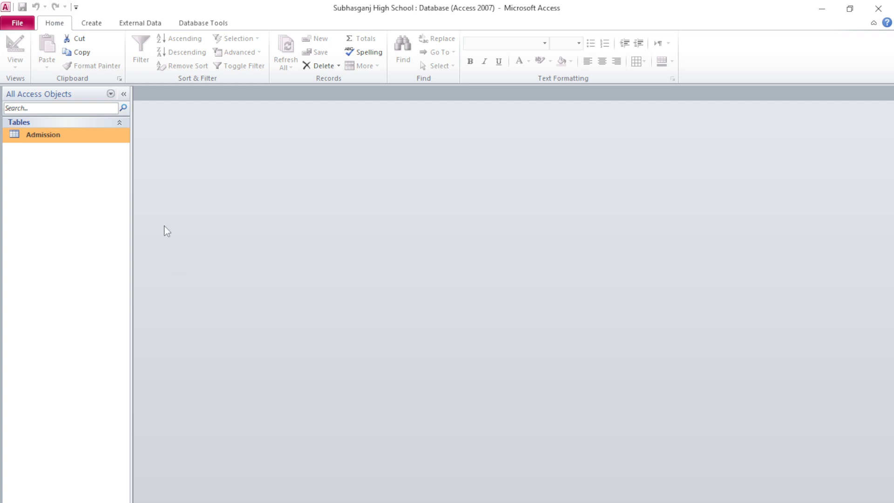
Step: Switch the ribbon to the Create tab to show the object-creation commands
left_click(88, 27)
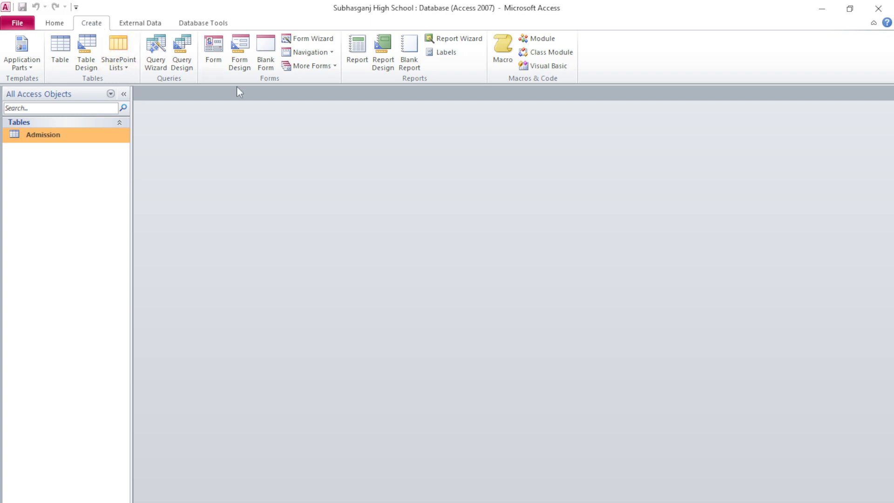
Step: Generate a single-record form from the Admission table using Create > Form
left_click(214, 54)
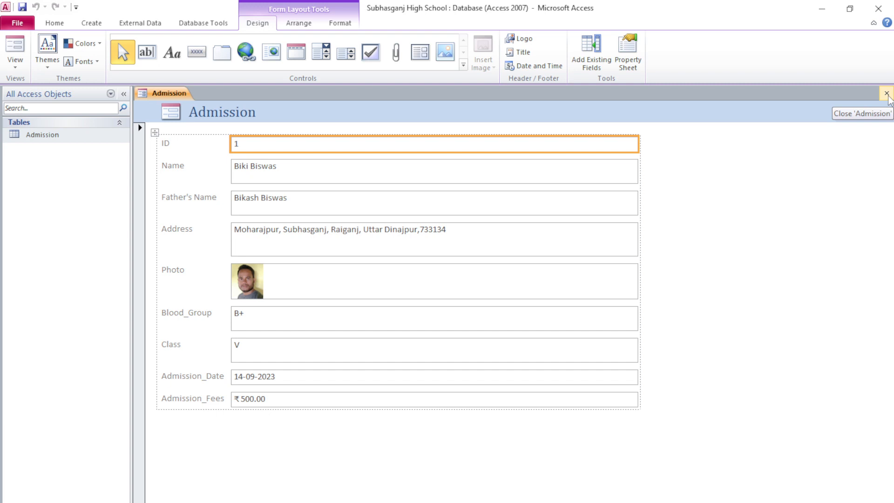
Step: Close the new form and save it with the name 'Admission'
left_click(887, 94)
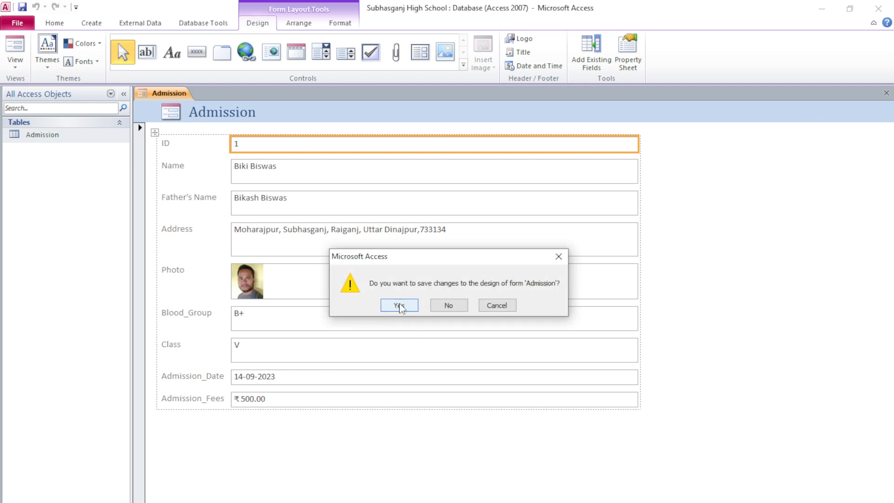
left_click(399, 306)
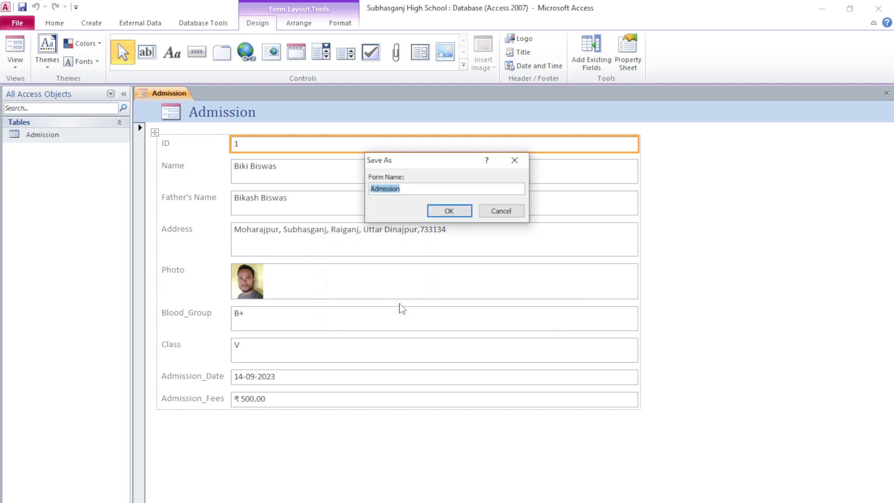
left_click(459, 213)
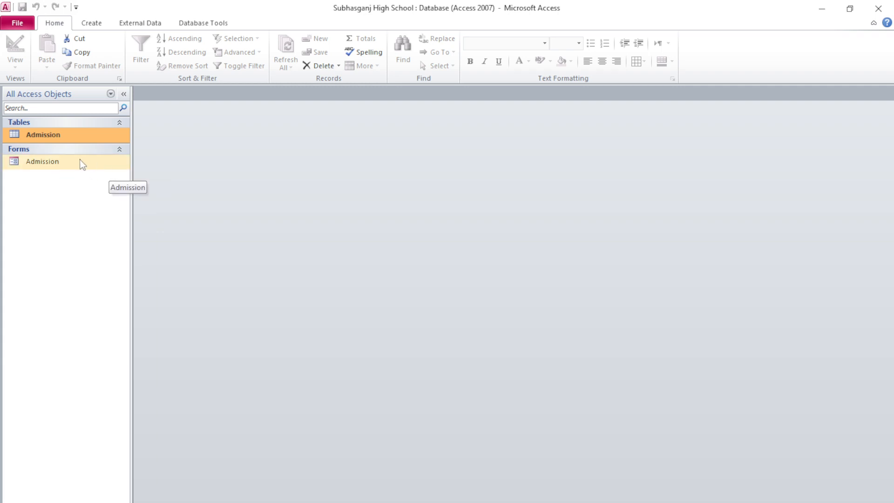
Step: Open the Admission form, try a new record, then view and close the Admission table and form
double_click(91, 163)
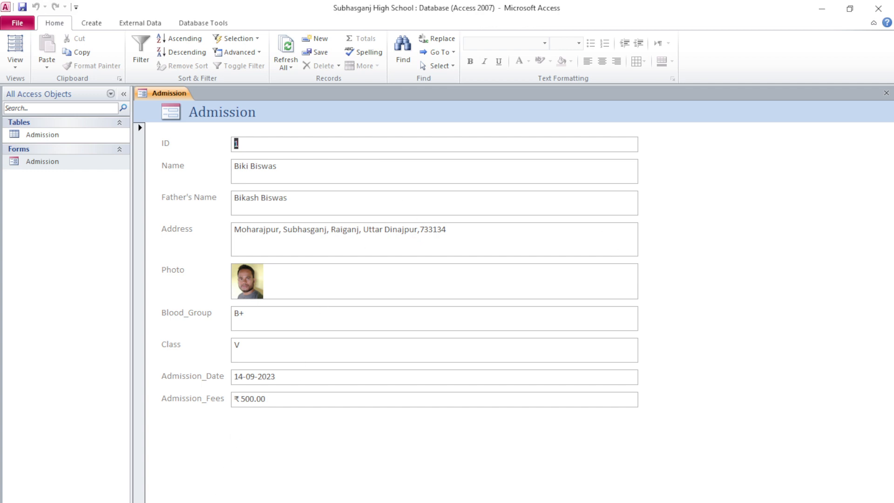
left_click(261, 502)
left_click(256, 168)
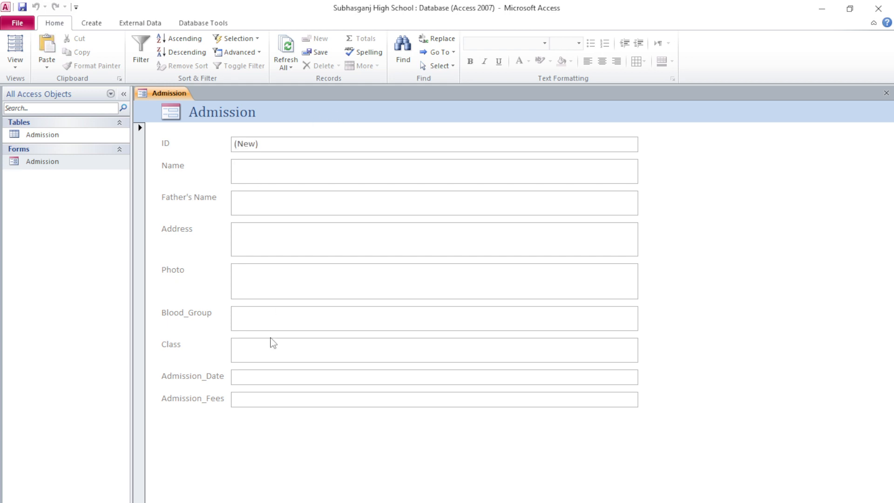
double_click(53, 136)
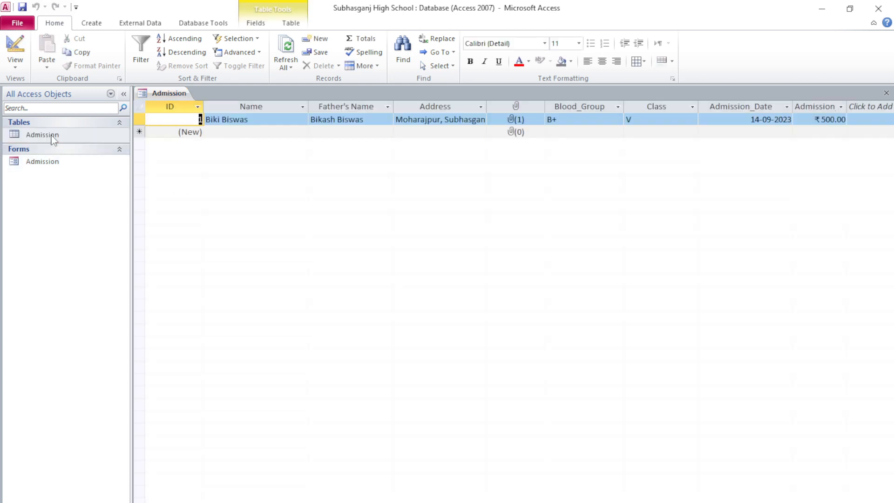
left_click(887, 93)
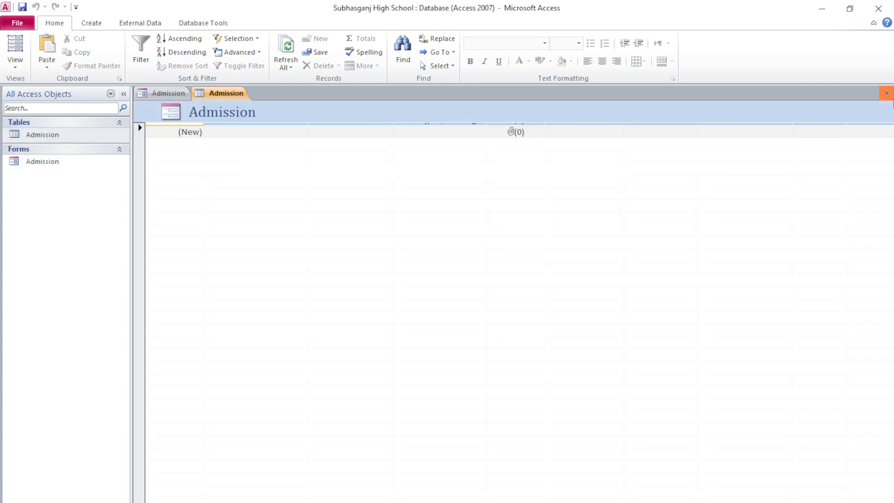
left_click(887, 93)
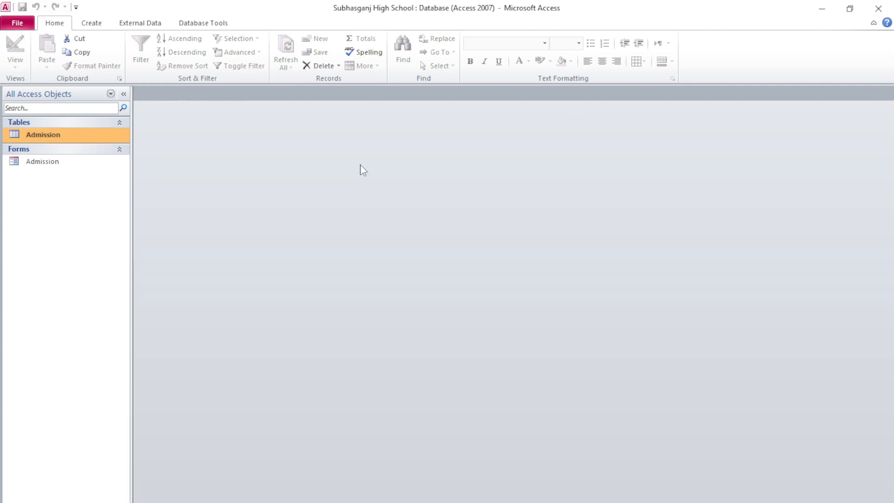
Step: Recheck the Admission table's records and reopen the Admission form
left_click(68, 166)
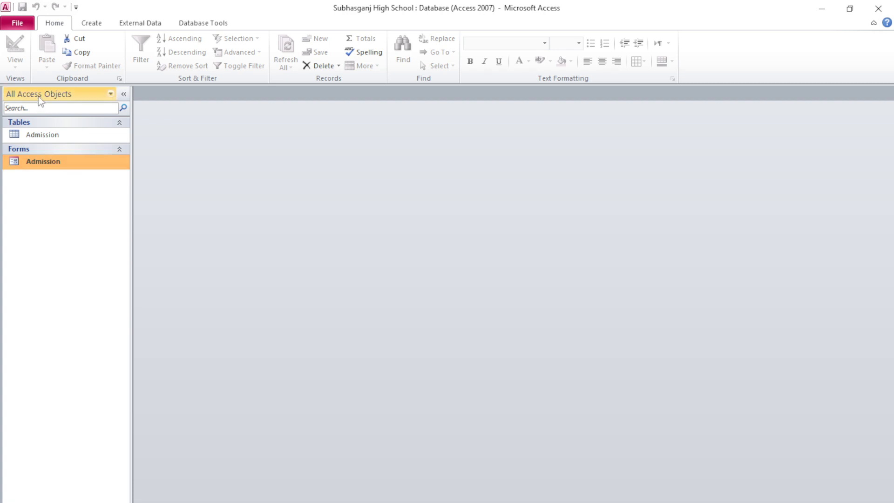
double_click(52, 135)
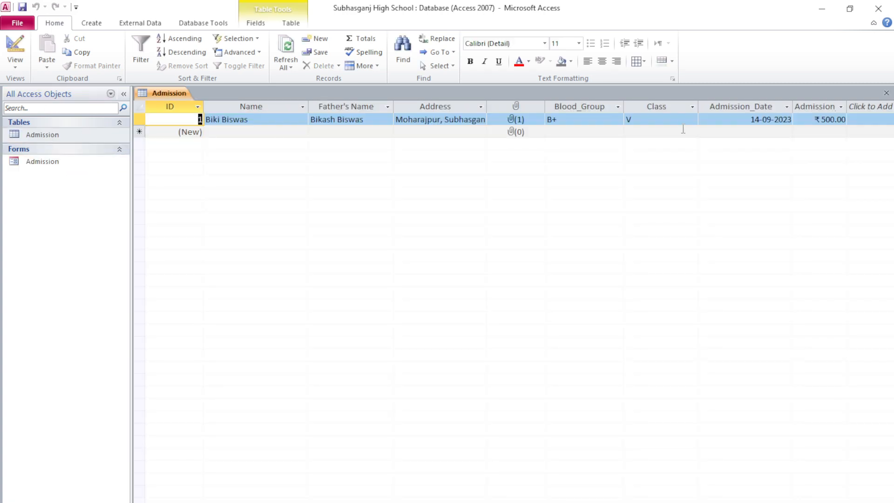
left_click(886, 93)
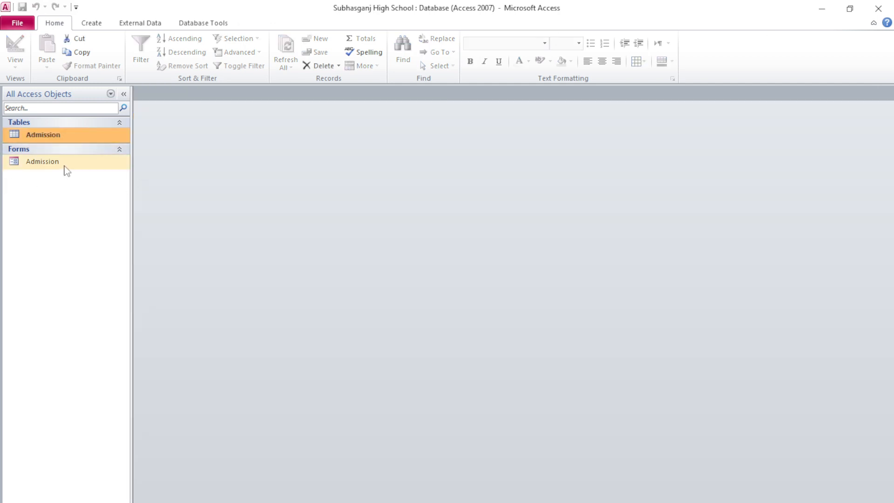
double_click(66, 167)
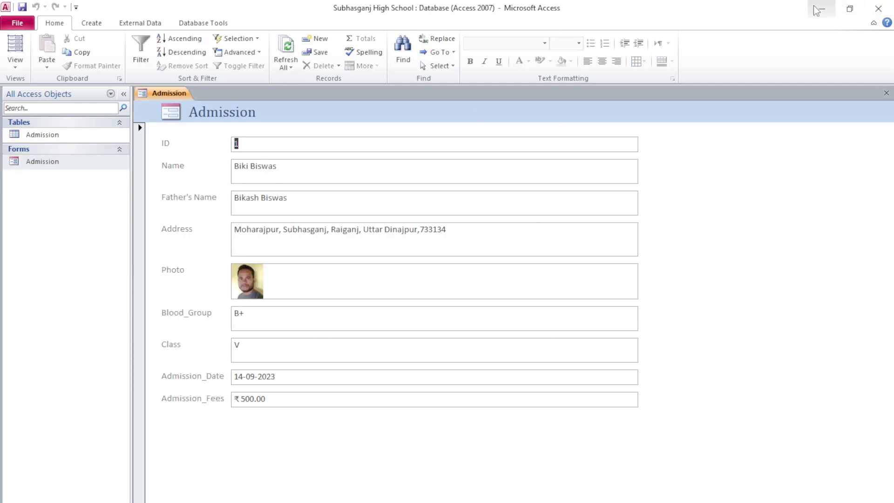
Step: Minimize Access to use Windows search, then return to the Name box on the blank record
left_click(822, 9)
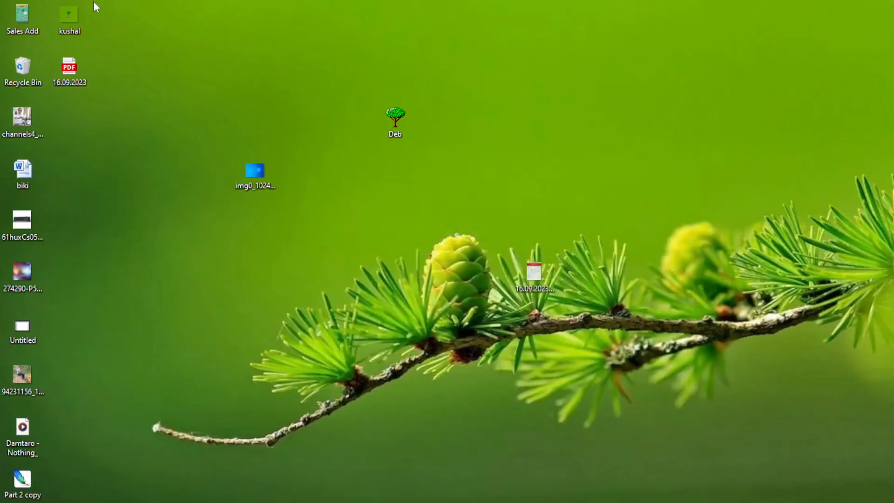
key("super+s")
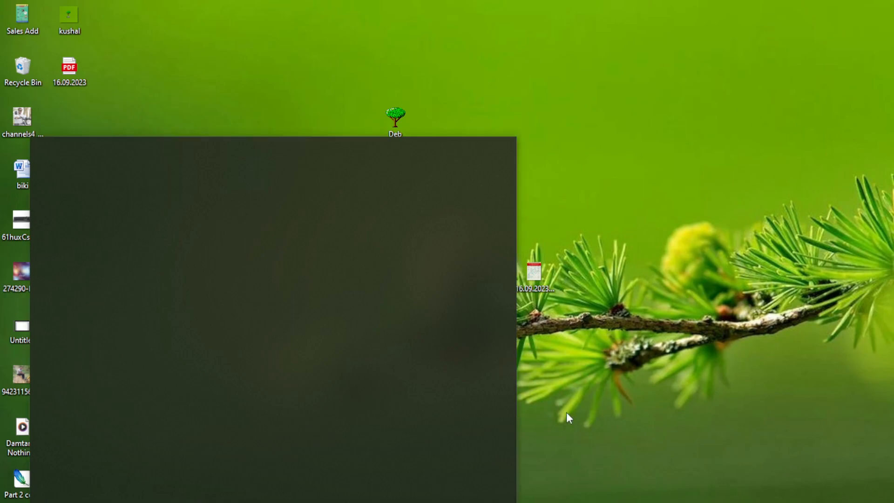
left_click(567, 417)
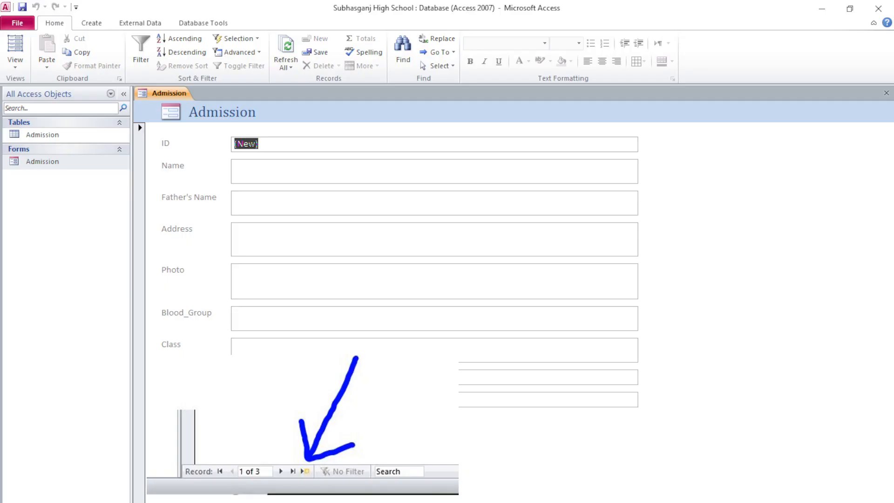
left_click(250, 170)
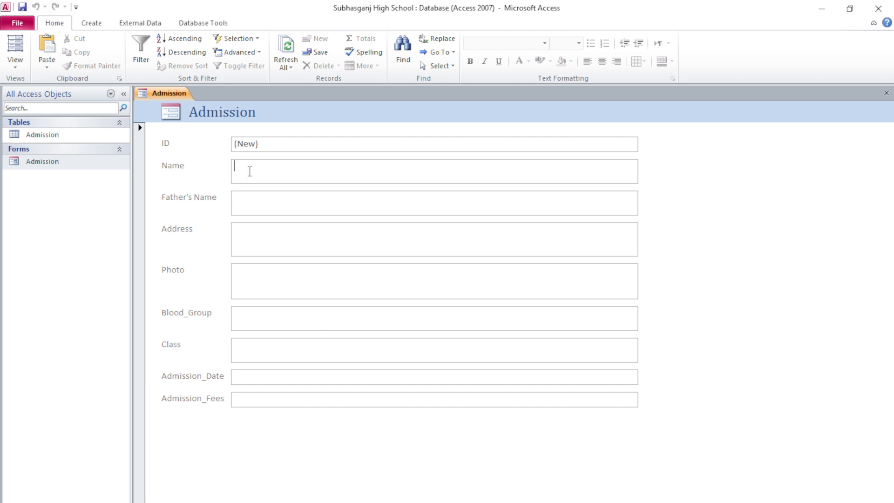
Step: Enter the student's name, father's name and address, then open the Photo field's attachments
left_click(285, 211)
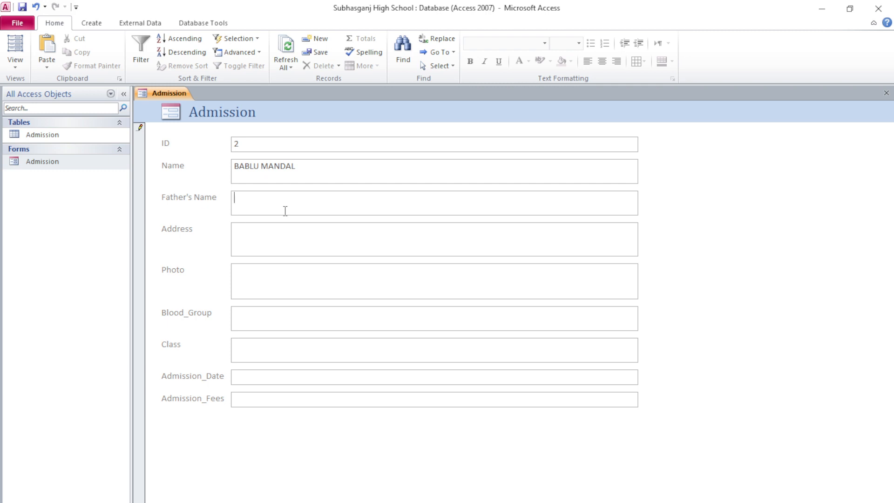
left_click(277, 233)
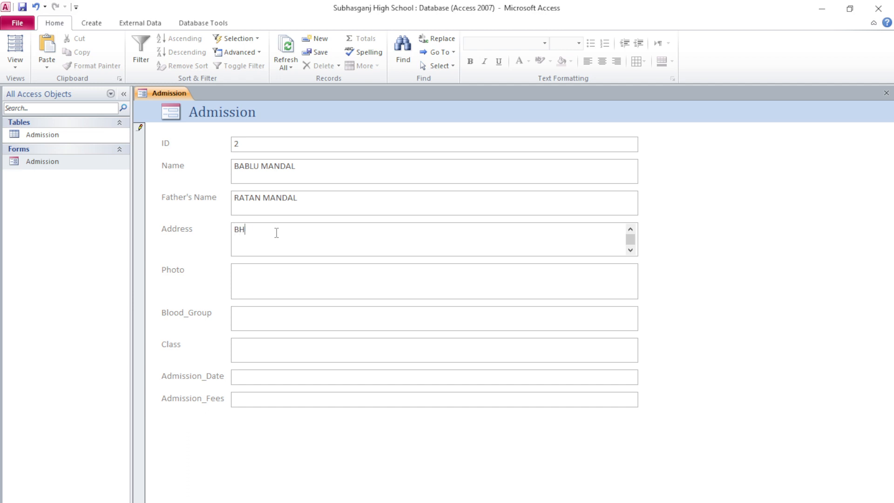
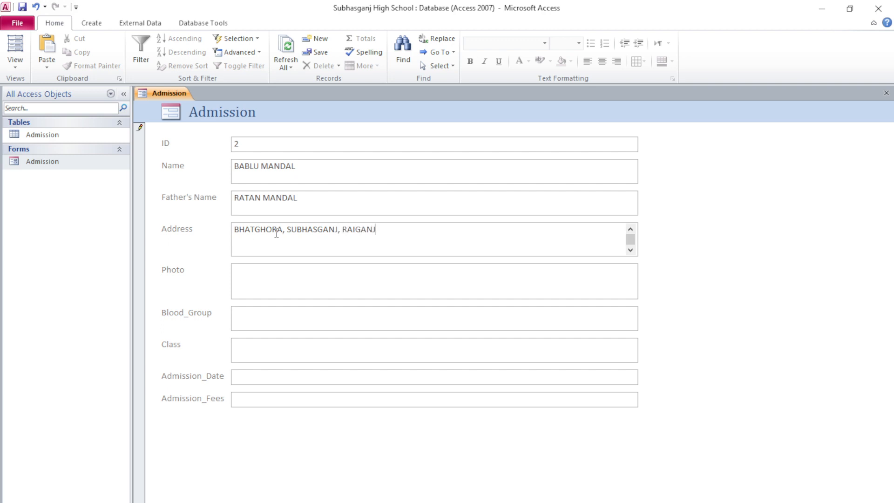
left_click(338, 298)
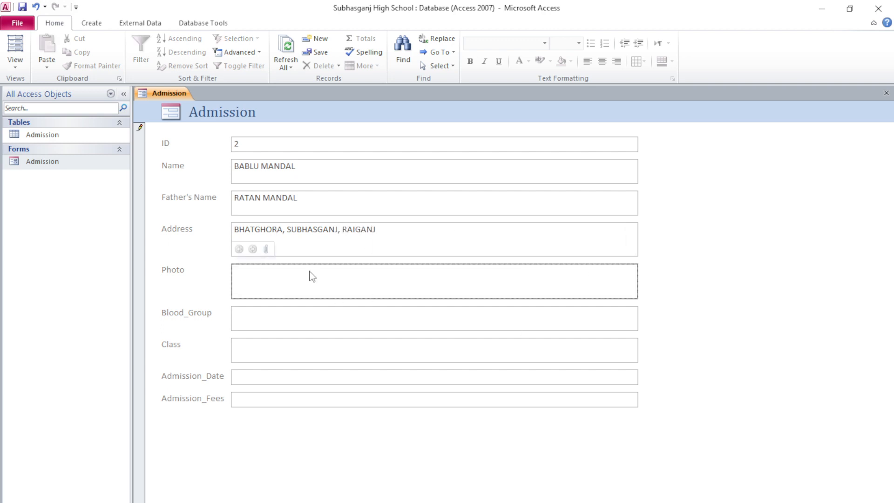
left_click(267, 250)
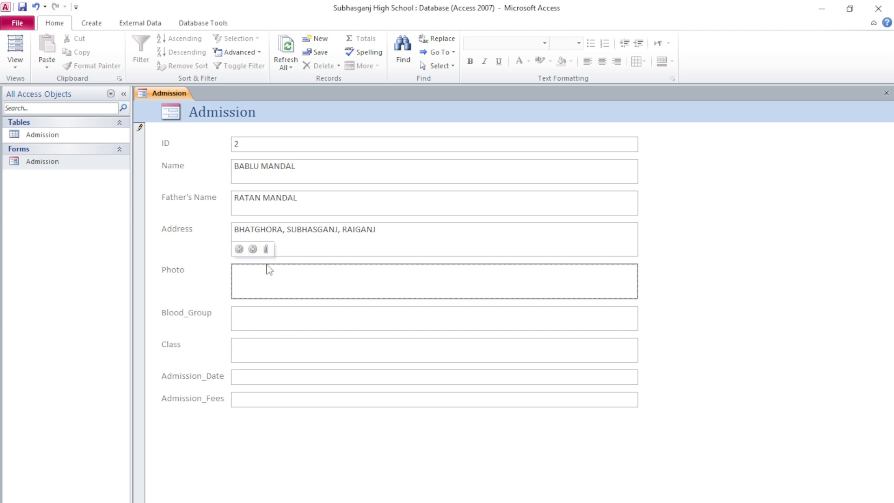
Step: Attach the student's portrait JPEG from the Downloads folder to the Photo field
left_click(538, 235)
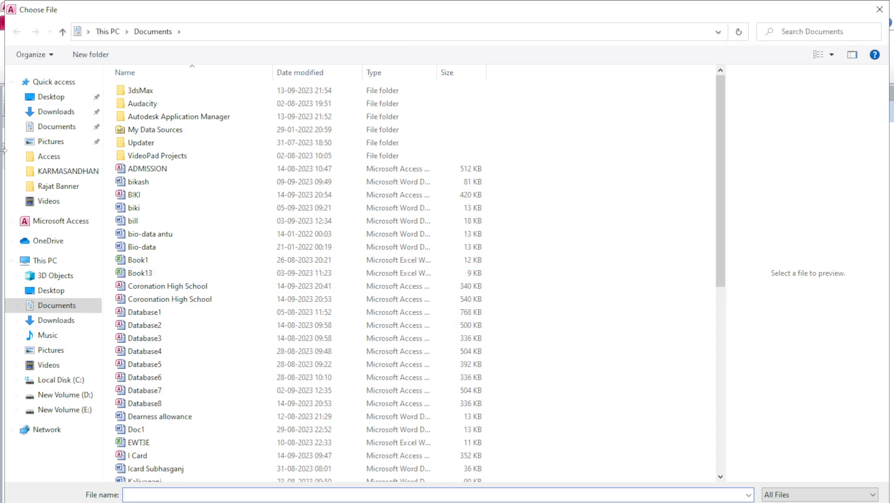
left_click(56, 112)
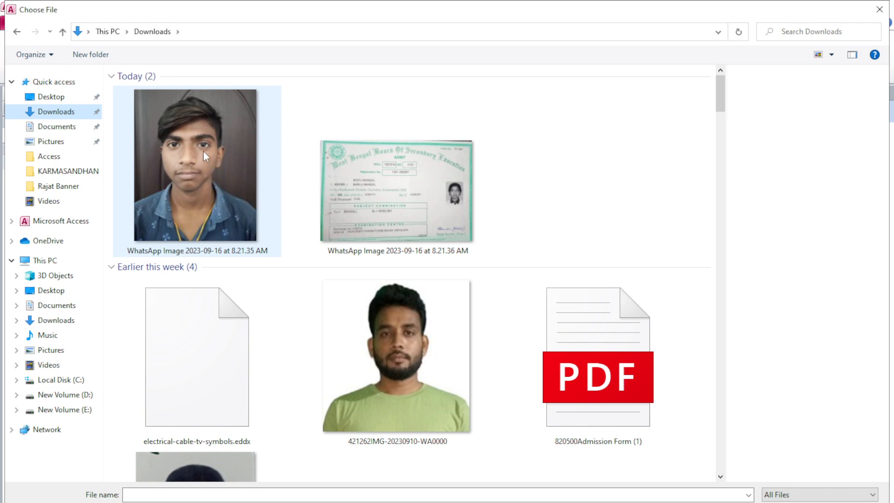
double_click(203, 151)
left_click(490, 328)
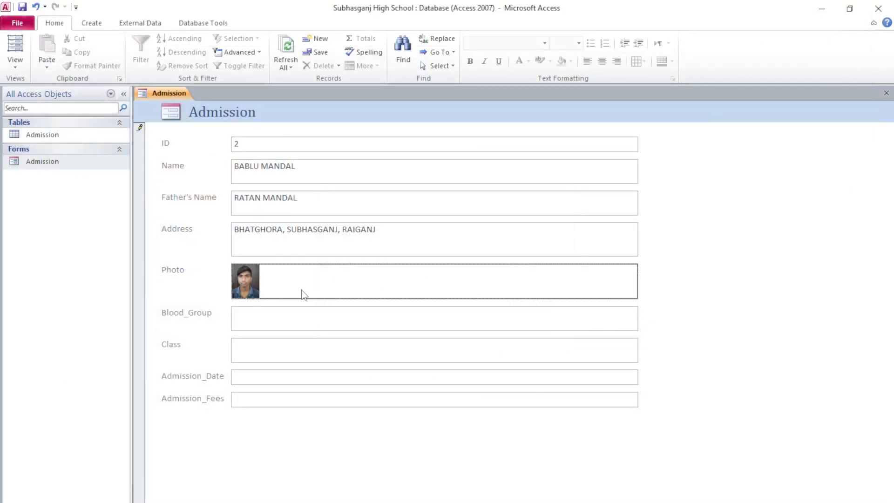
left_click(259, 320)
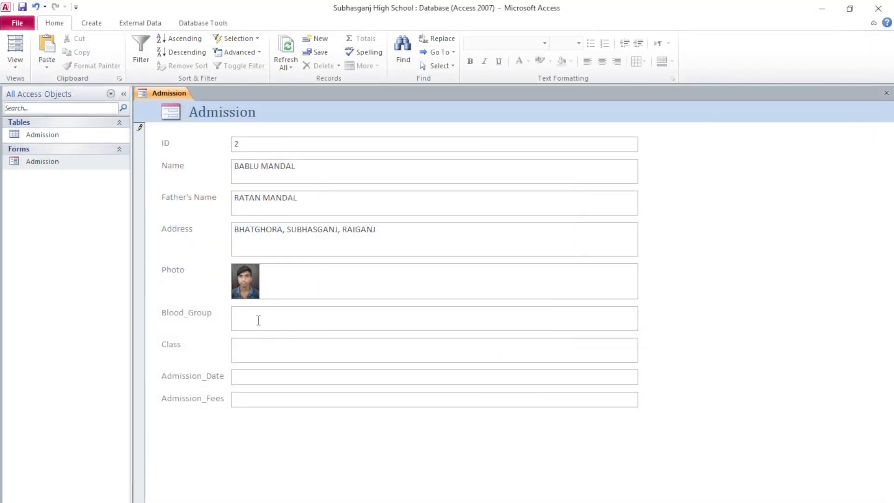
Step: Enter blood group B+, class DITA, date 16-09-2023 and fees 1000, then save and close the form
type("B+")
left_click(256, 348)
type("DITA")
left_click(286, 376)
left_click(645, 374)
left_click(591, 473)
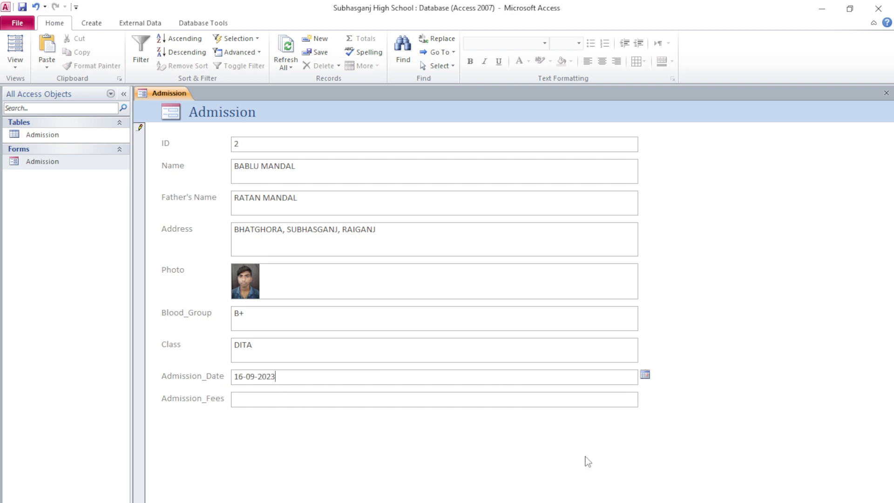
left_click(251, 401)
type("1000")
key("Tab")
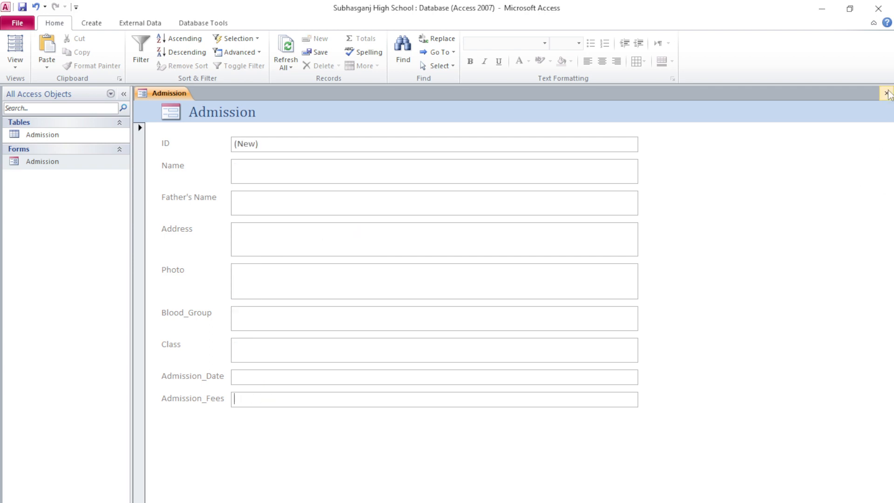
left_click(887, 92)
Step: Check the second student's row in the Admission table, then browse the form's records and close it
double_click(46, 136)
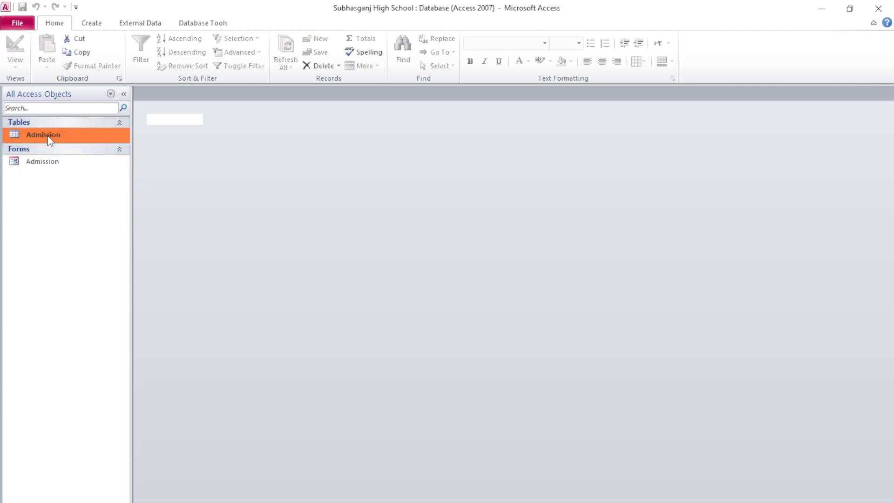
left_click(252, 133)
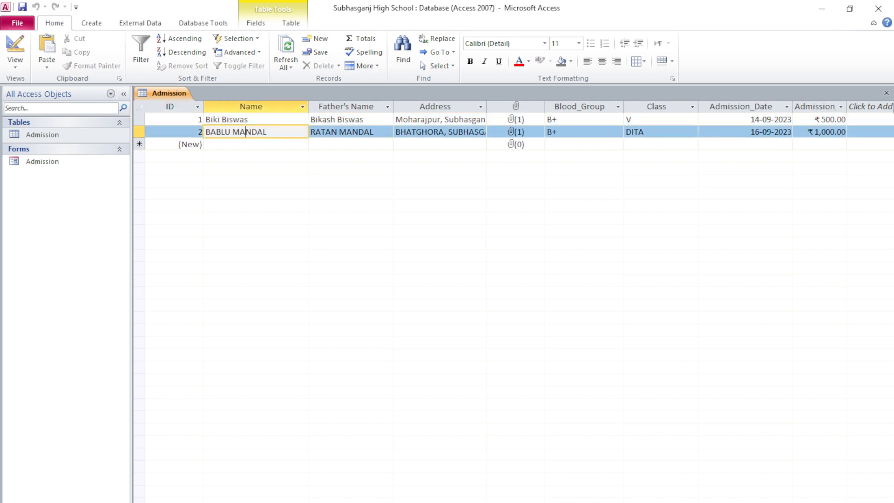
left_click(886, 94)
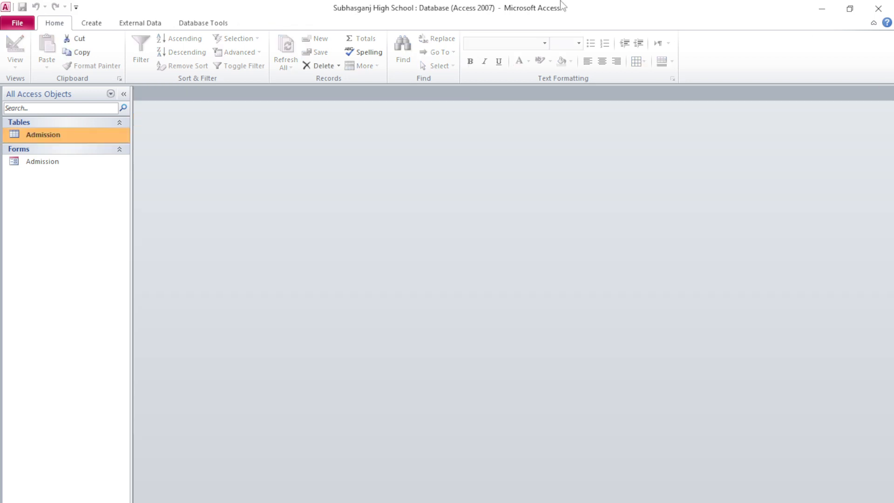
double_click(52, 163)
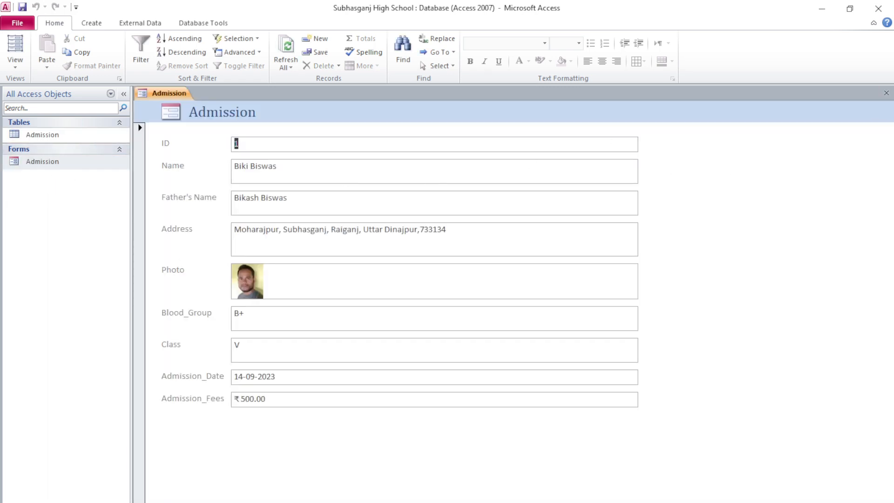
scroll(323, 239, "down", 1)
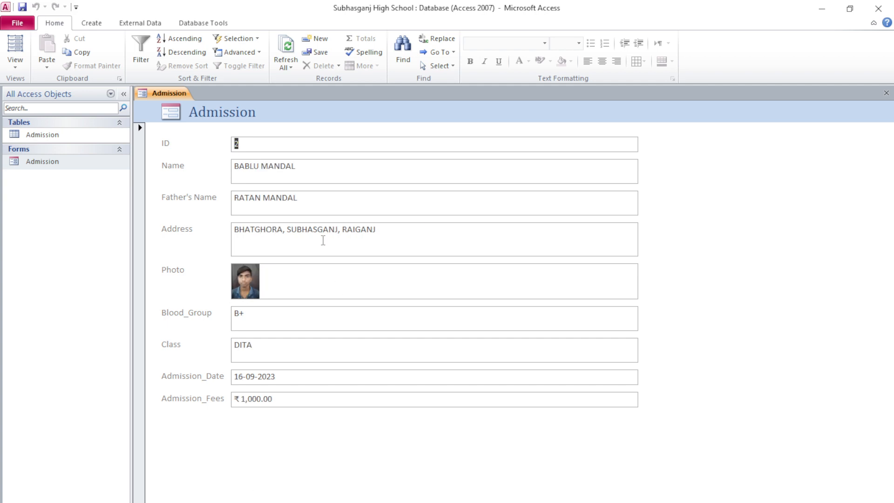
left_click(886, 93)
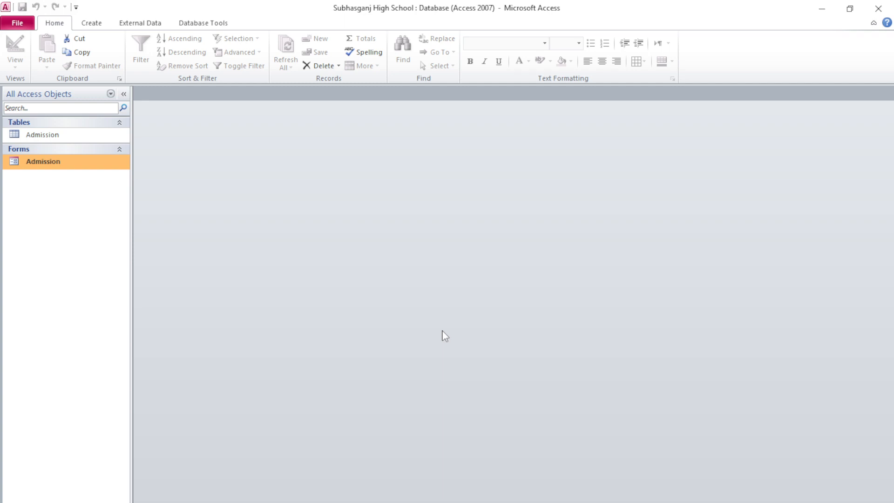
double_click(72, 162)
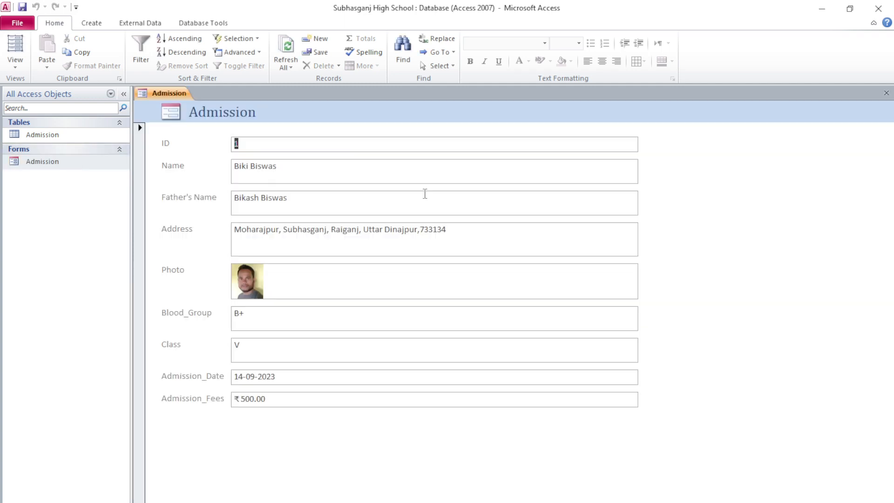
left_click(887, 92)
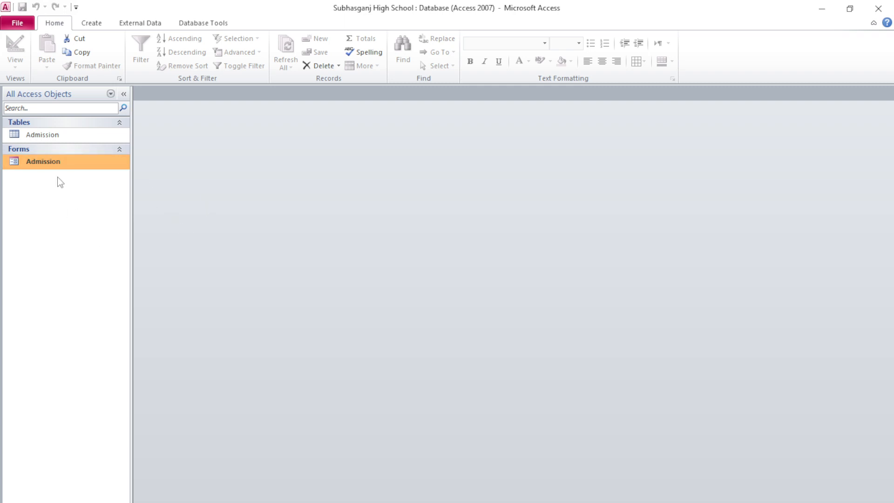
Step: Bring up the Admission form's right-click menu, dismissing it once and reopening it
right_click(77, 161)
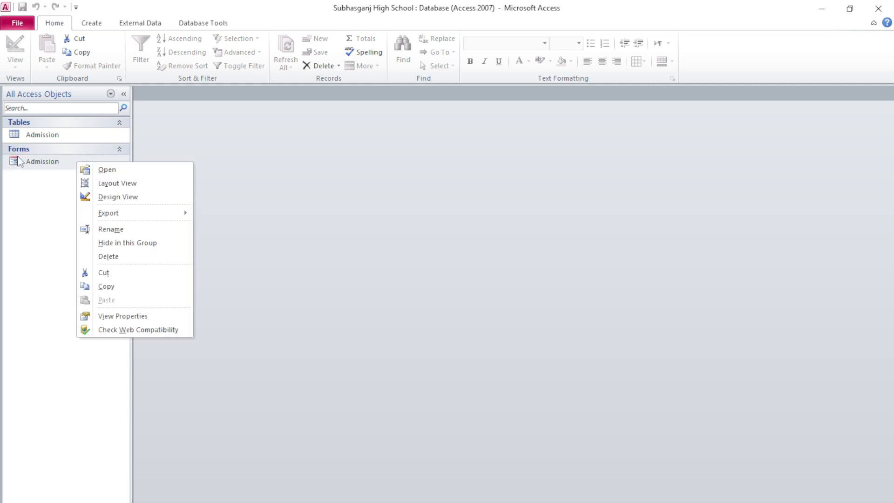
left_click(51, 161)
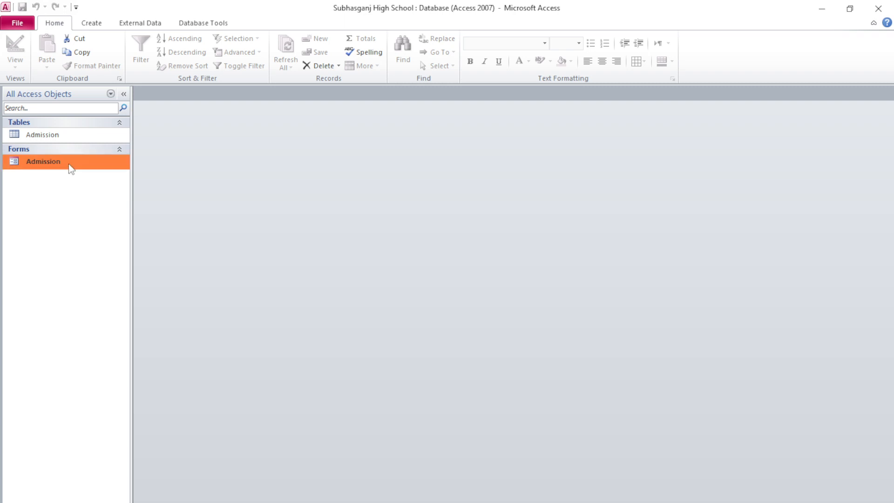
right_click(69, 164)
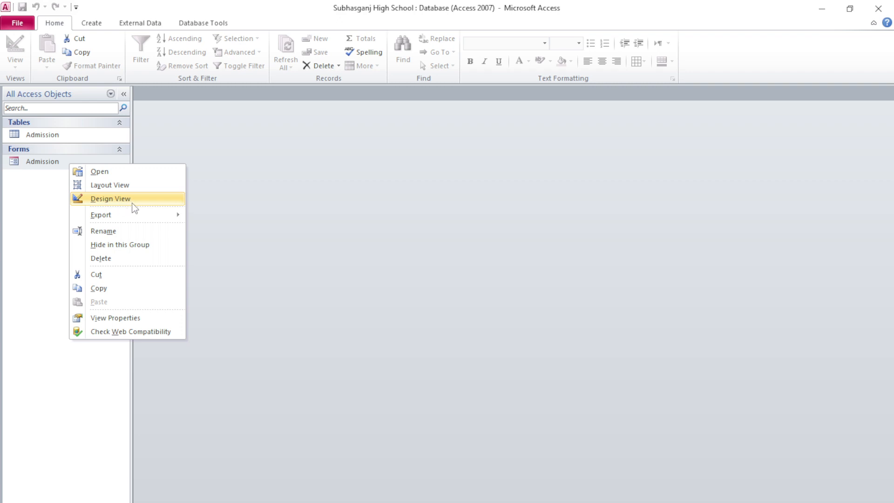
Step: Open the Admission form in Design View and enlarge the Detail section downward and to the right
left_click(131, 199)
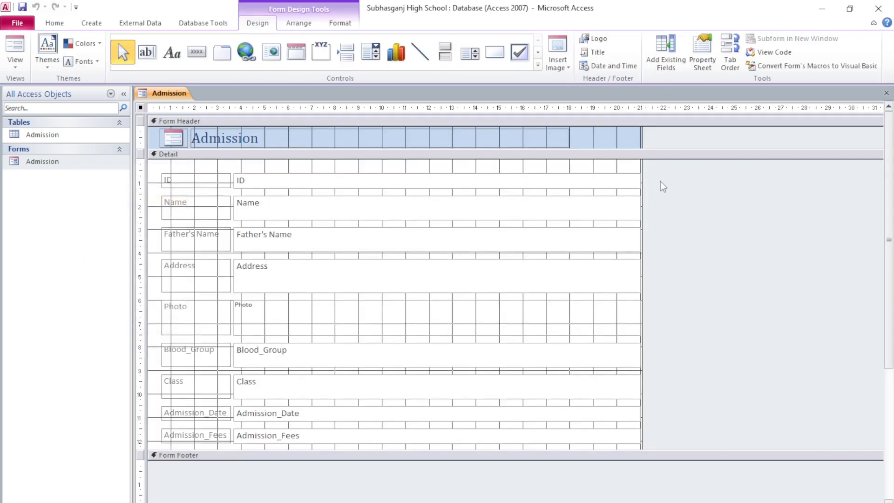
scroll(631, 325, "down", 2)
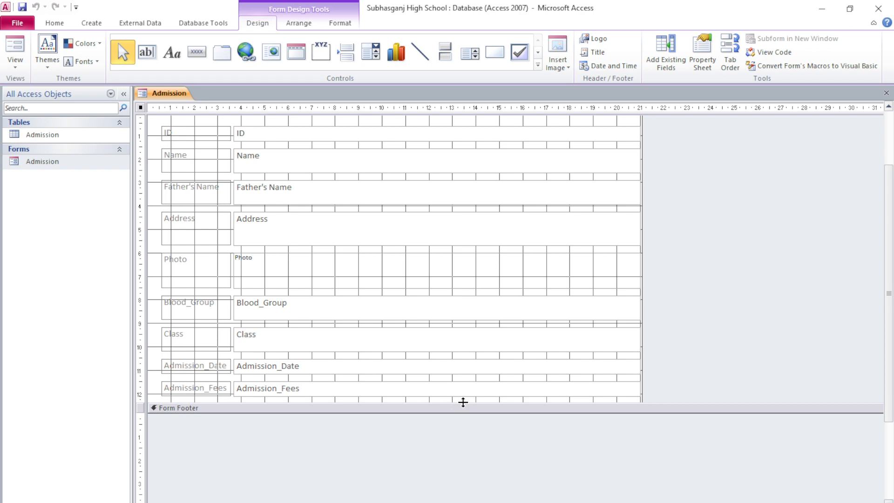
left_click_drag(462, 402, 519, 491)
scroll(642, 408, "up", 1)
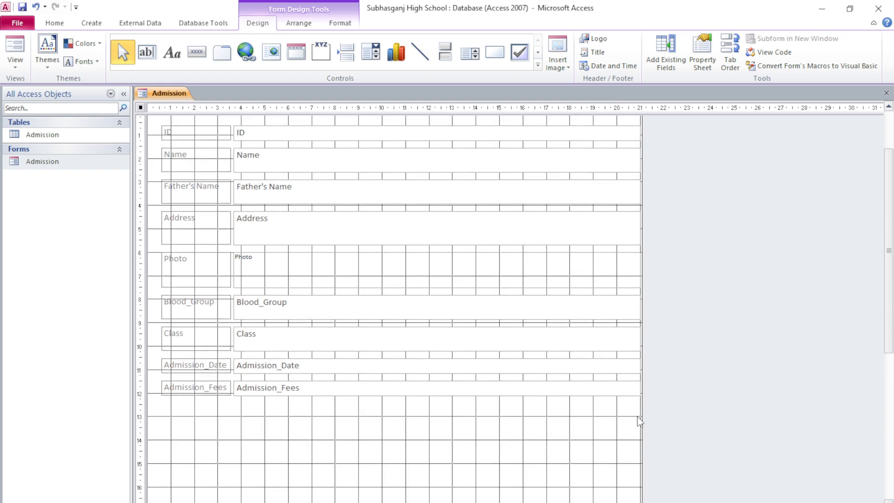
left_click_drag(642, 417, 844, 426)
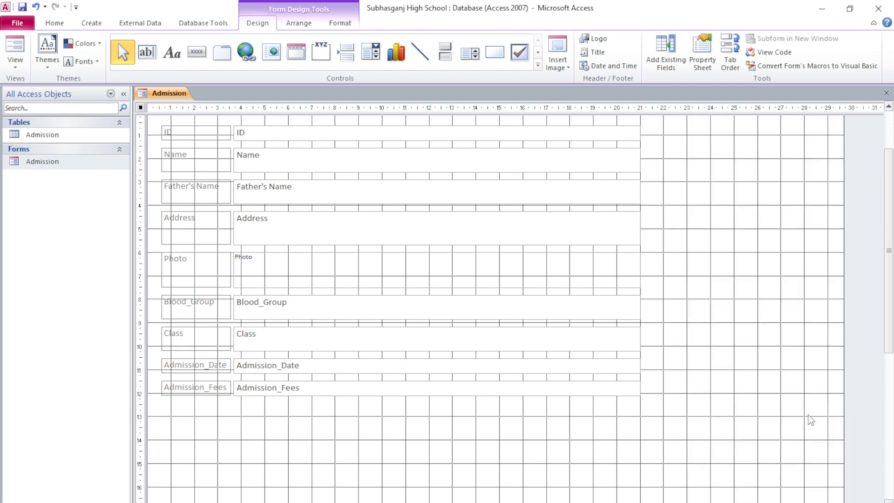
scroll(477, 312, "up", 1)
scroll(461, 309, "down", 1)
scroll(460, 309, "up", 1)
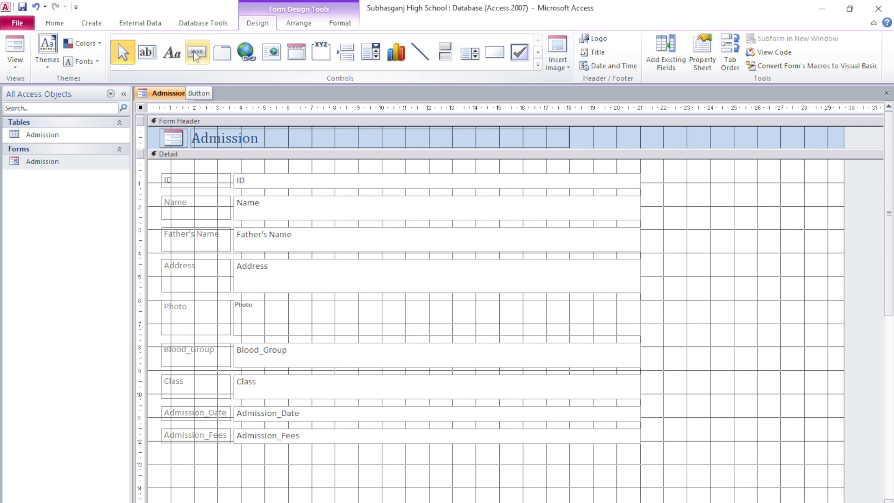
Step: Draw a command button just below the Admission_Fees field using the Button control
left_click(195, 55)
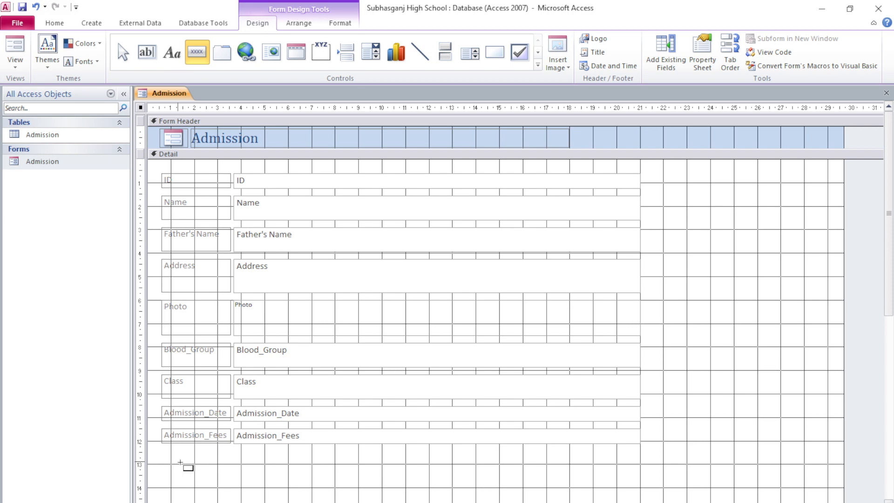
left_click_drag(178, 462, 239, 478)
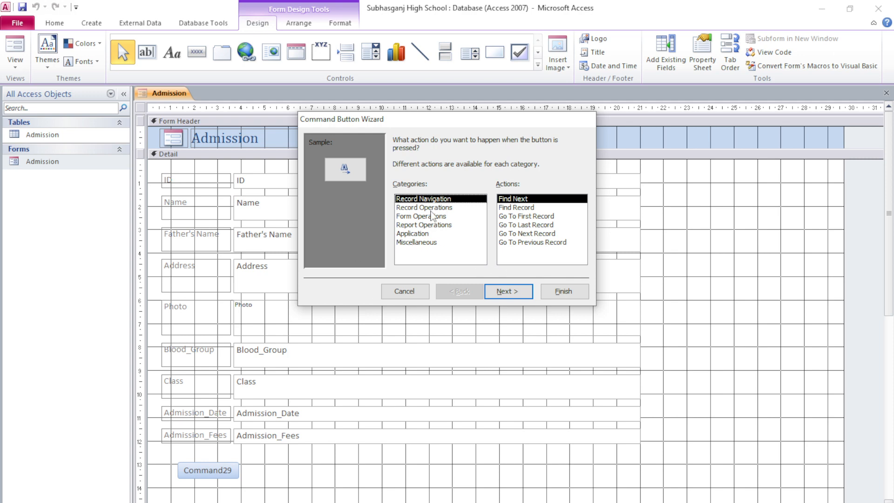
Step: Set the new button to Record Operations > Add New Record with the text caption 'Add'
left_click(451, 208)
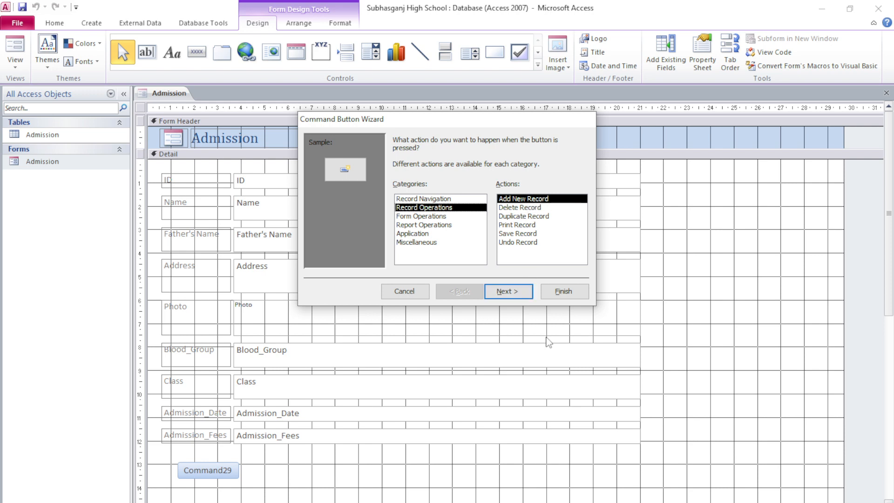
left_click(528, 296)
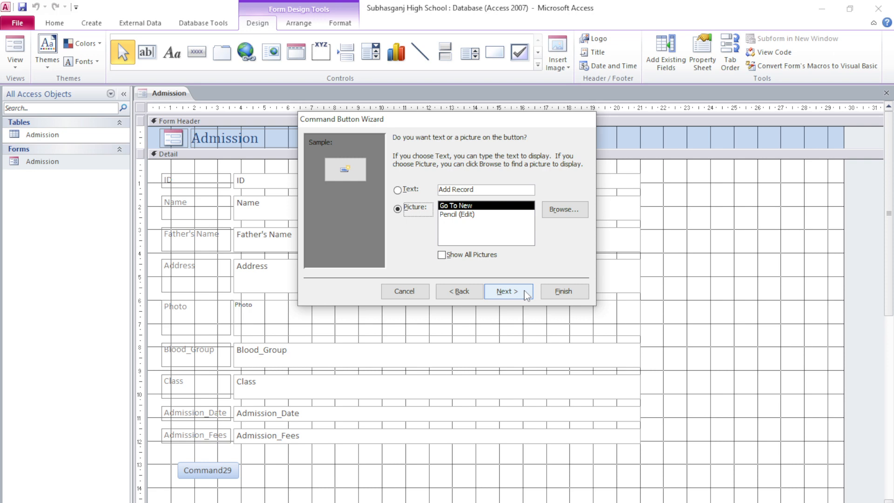
left_click(398, 190)
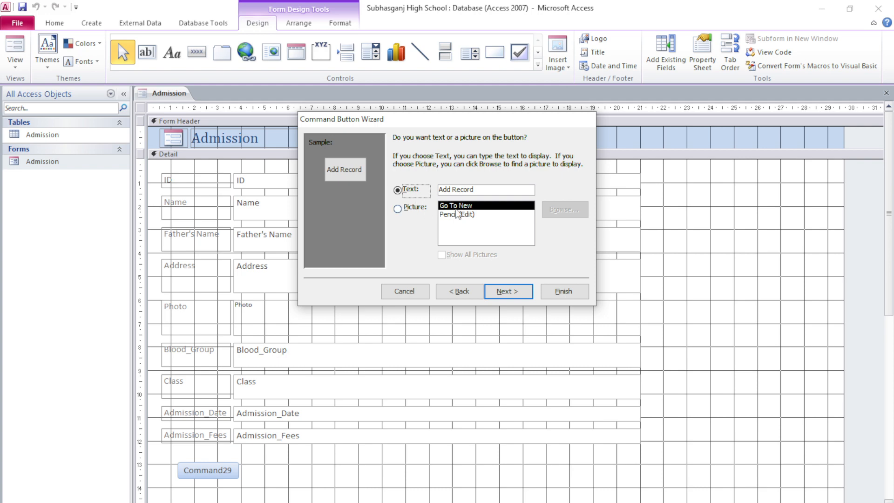
left_click(486, 189)
key("BackSpace")
key("BackSpace")
key("BackSpace")
key("BackSpace")
key("BackSpace")
key("BackSpace")
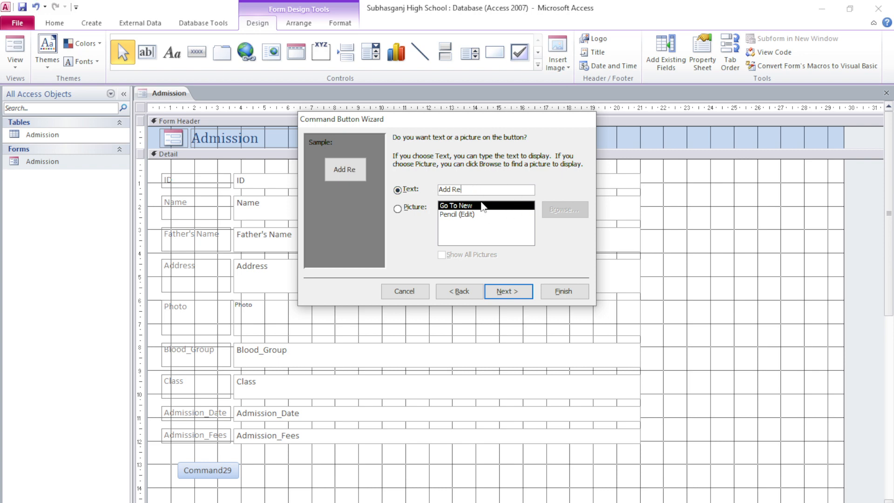
key("BackSpace")
left_click(511, 300)
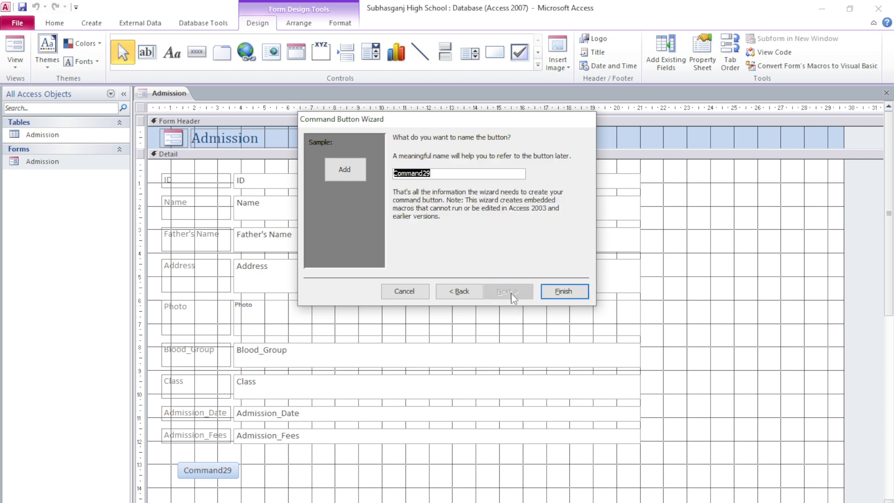
left_click(563, 292)
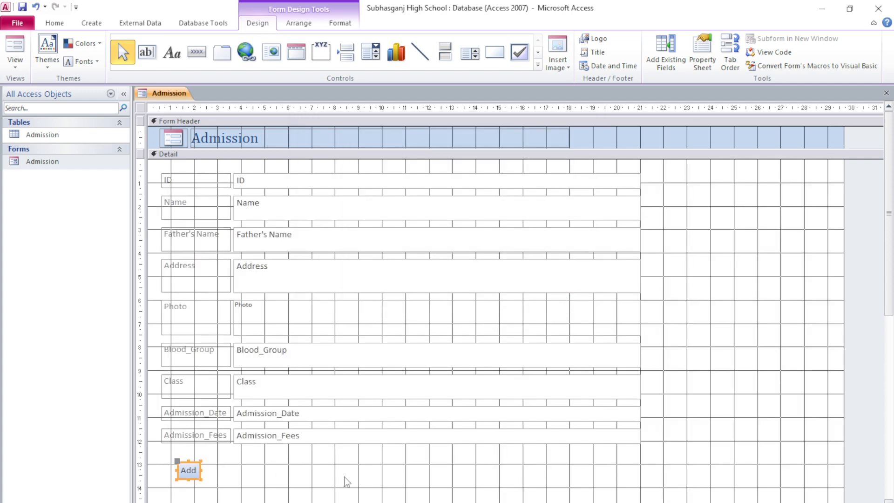
Step: Nudge the Add button slightly into place below Admission_Fees
left_click(233, 483)
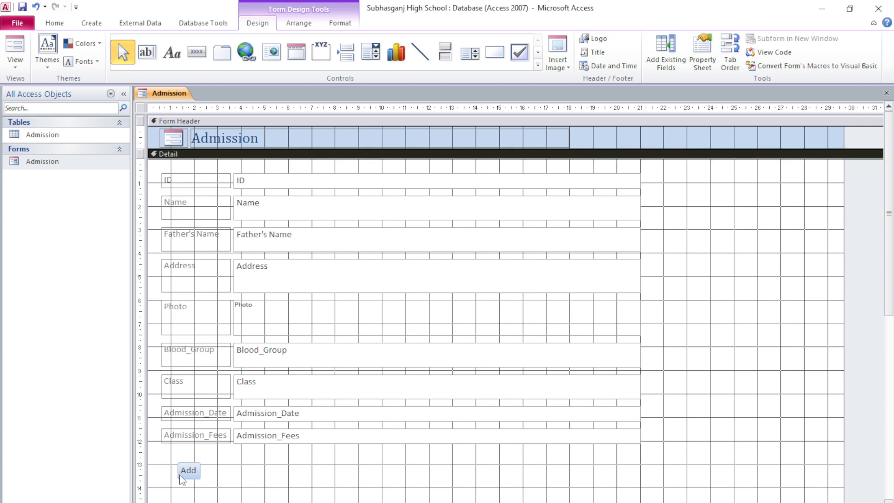
left_click(194, 472)
left_click_drag(195, 473, 190, 476)
left_click(305, 497)
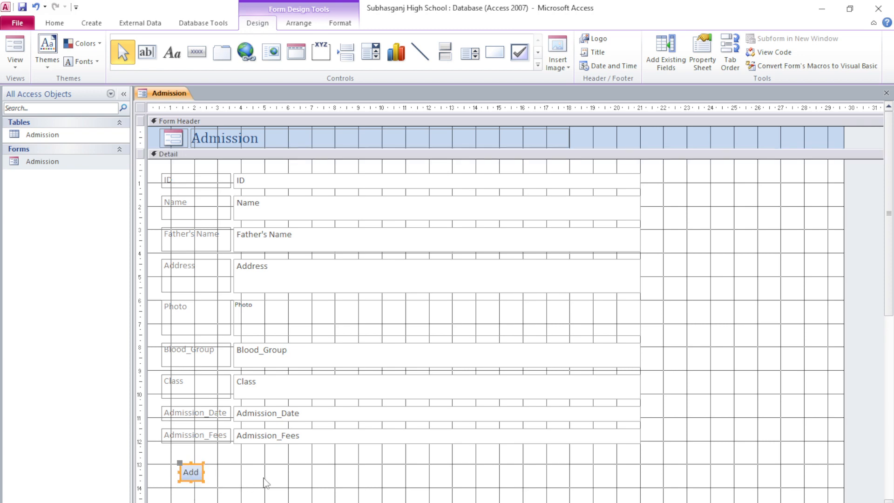
left_click(264, 479)
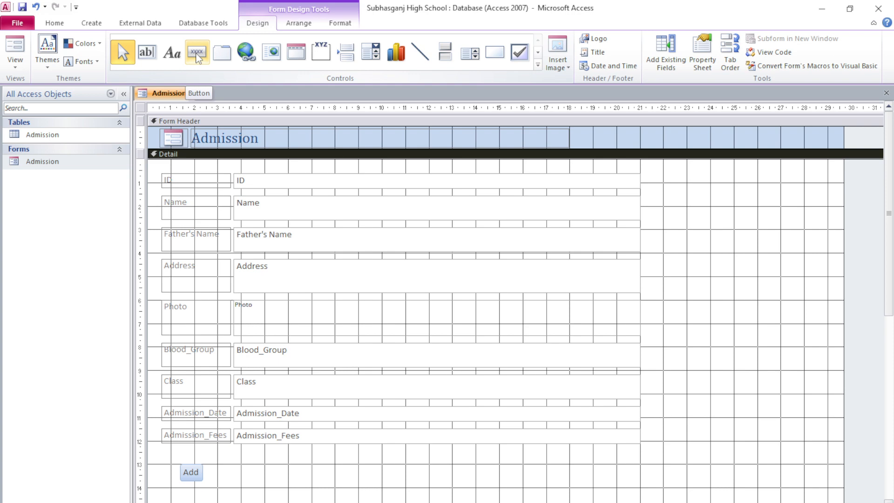
Step: Draw a second button beside Add and set it to go to the next record
left_click(197, 53)
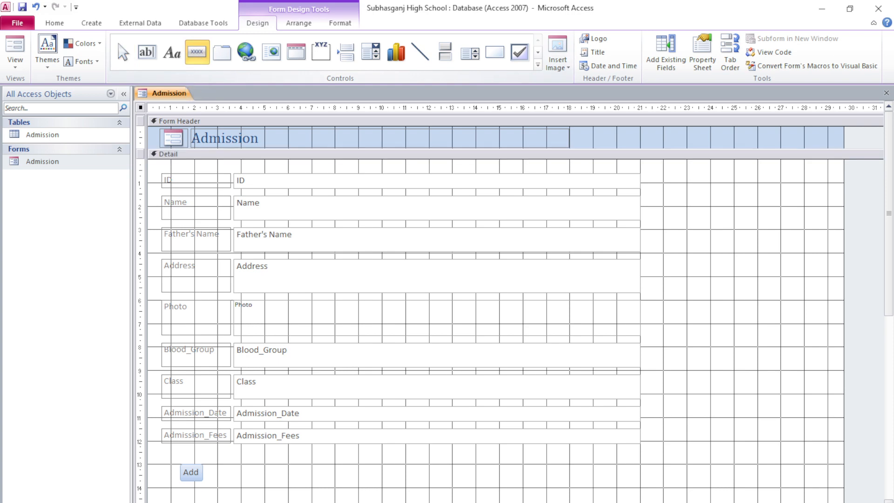
left_click_drag(211, 463, 252, 480)
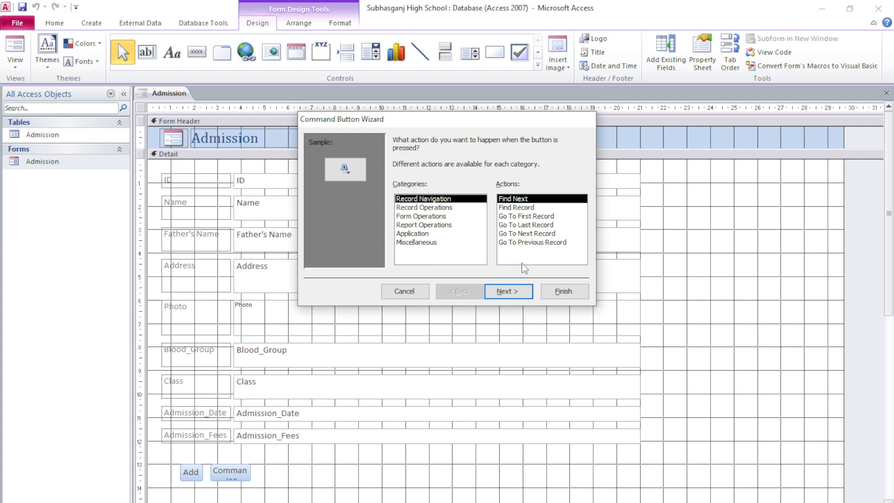
left_click(531, 234)
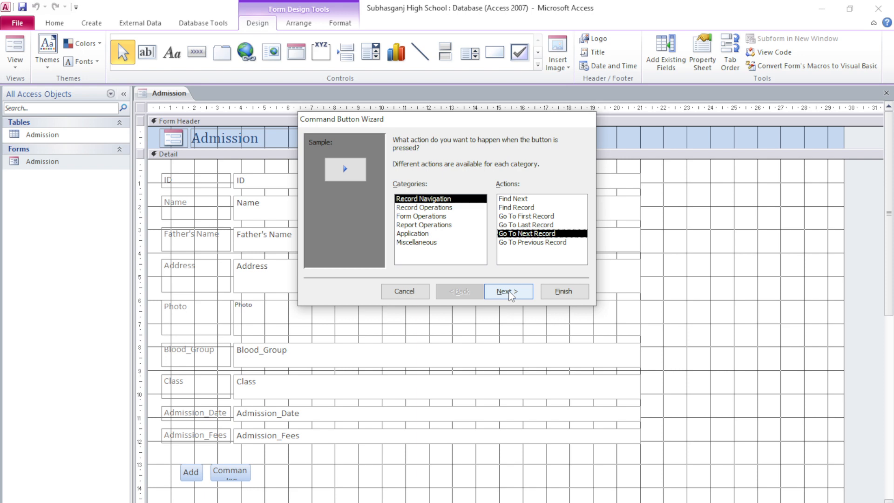
left_click(510, 293)
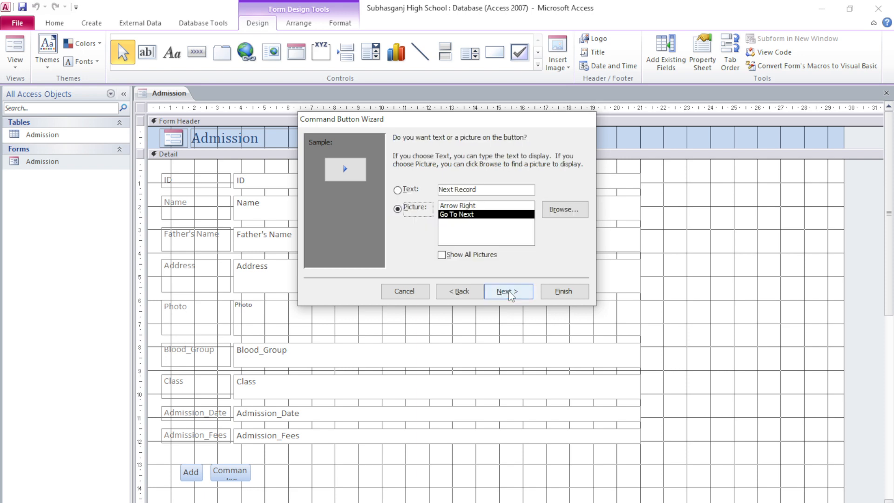
Step: Give the button the text caption 'Next' instead of a picture and finish the wizard
left_click(400, 191)
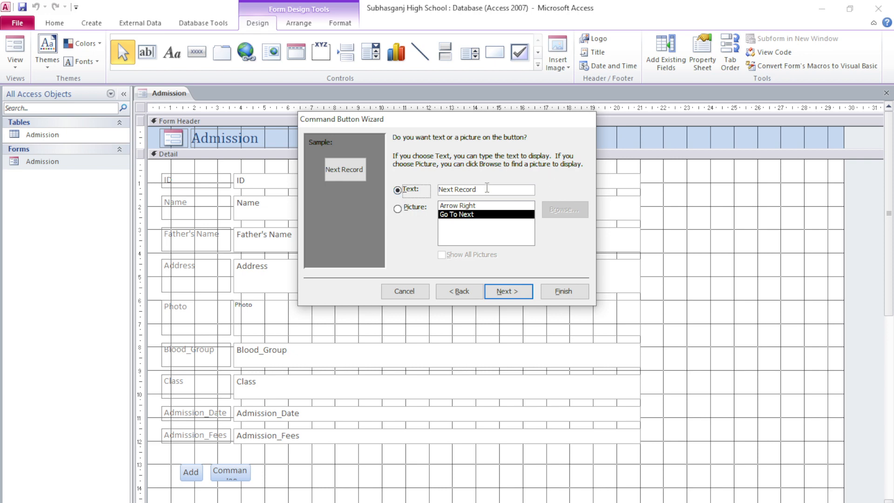
left_click(486, 189)
key("BackSpace")
key("BackSpace")
key("BackSpace")
key("BackSpace")
key("BackSpace")
key("BackSpace")
key("BackSpace")
left_click(510, 291)
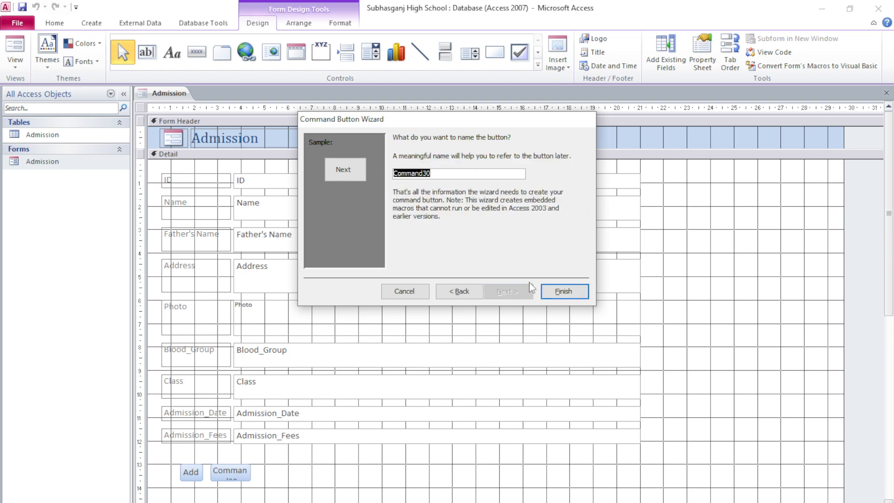
left_click(572, 296)
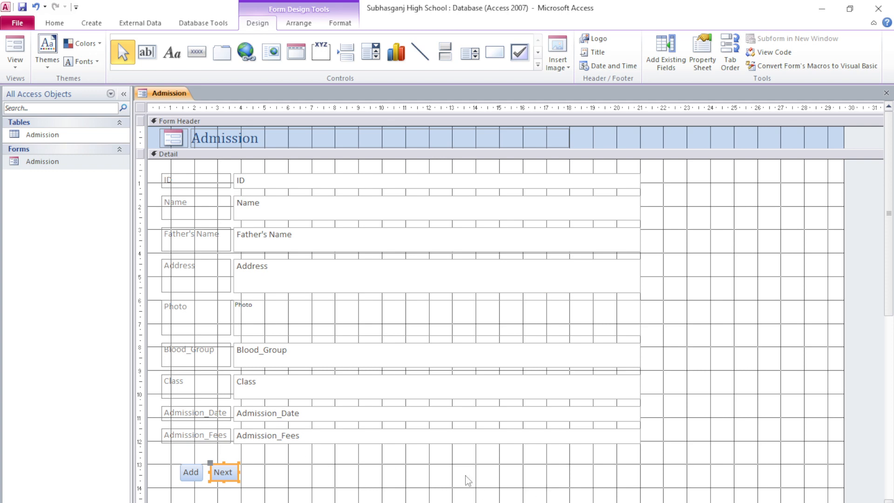
left_click(290, 464)
left_click(188, 472)
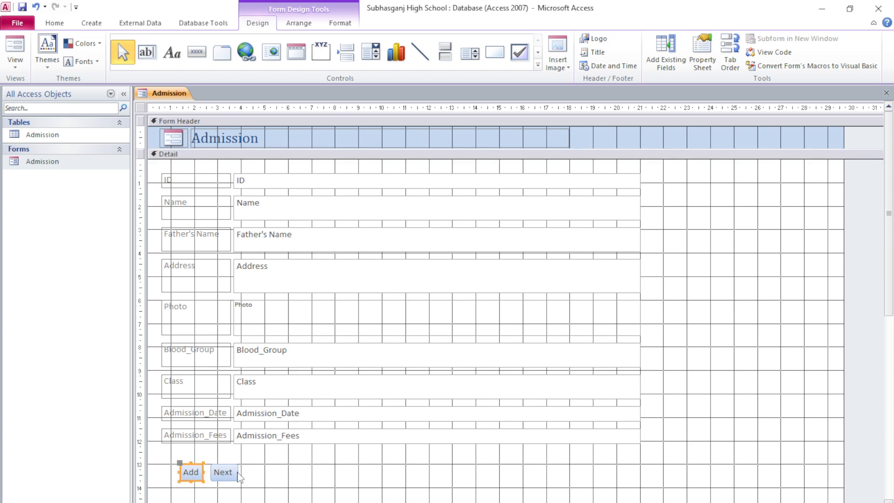
left_click(222, 472)
left_click(312, 475)
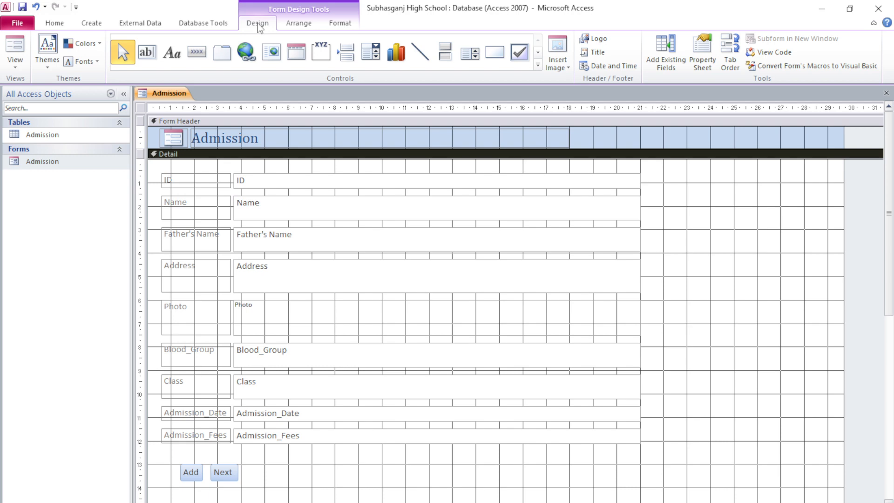
Step: Draw a third button right of Next set to Record Navigation > Go To Previous Record
left_click(193, 55)
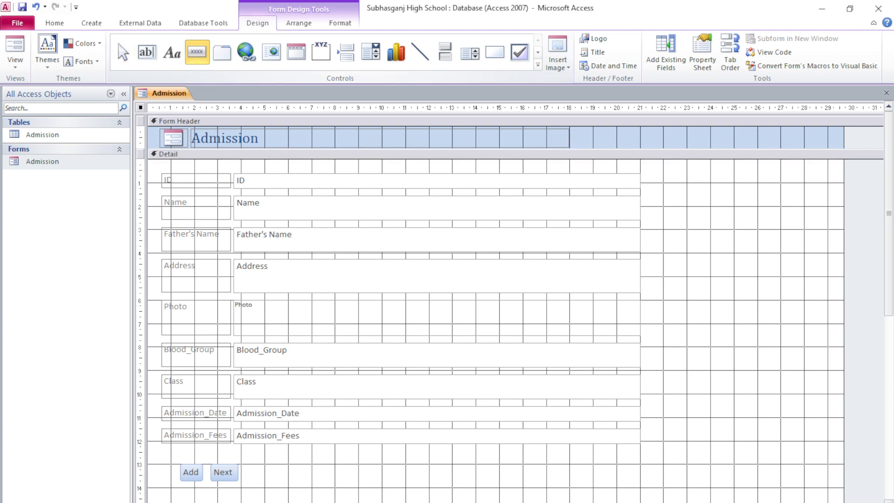
mouse_move(242, 462)
left_mouse_down()
mouse_move(285, 486)
mouse_move(298, 480)
left_mouse_up()
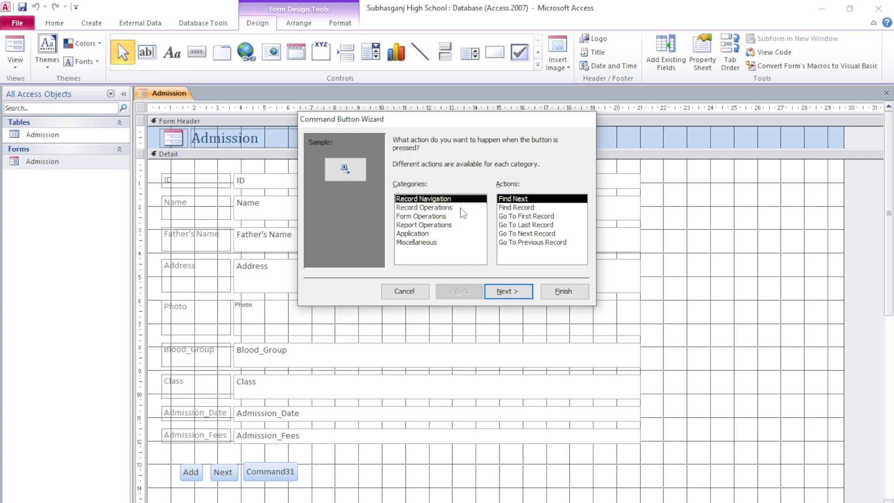
left_click(442, 208)
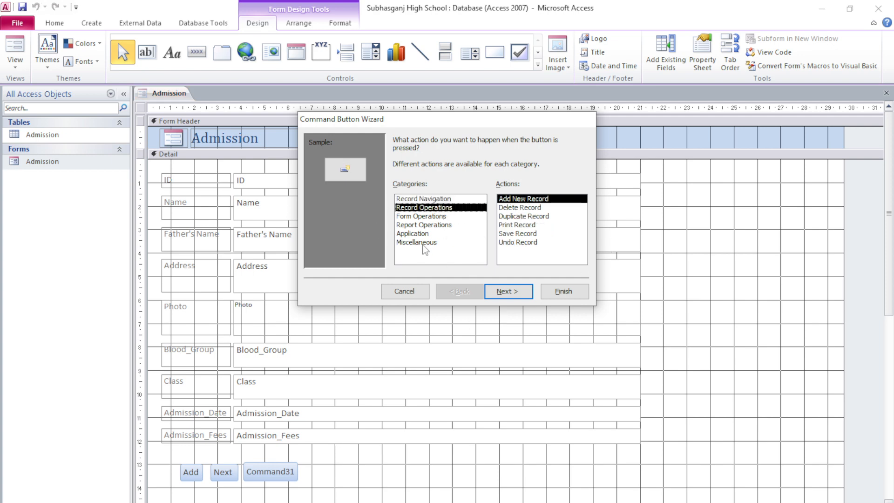
left_click(425, 200)
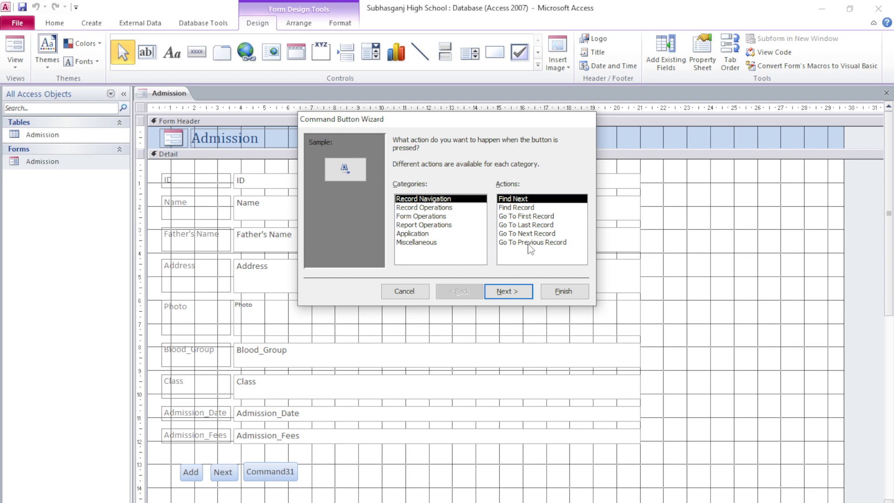
left_click(530, 244)
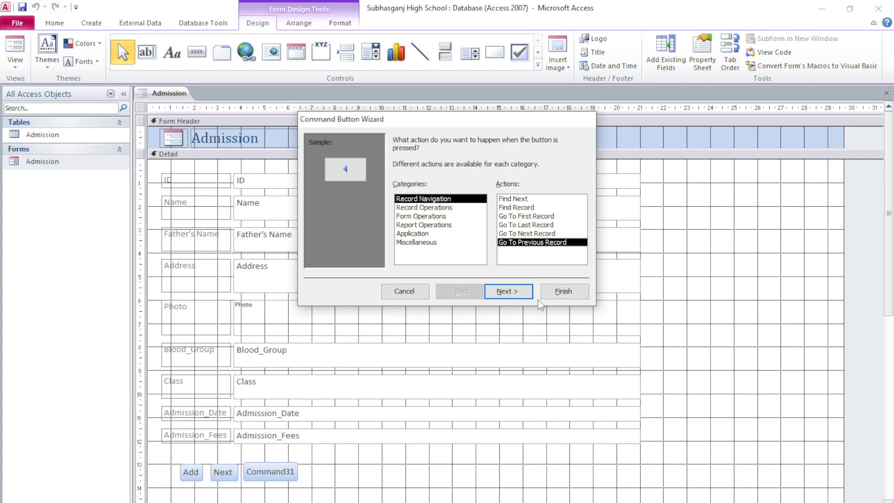
left_click(514, 298)
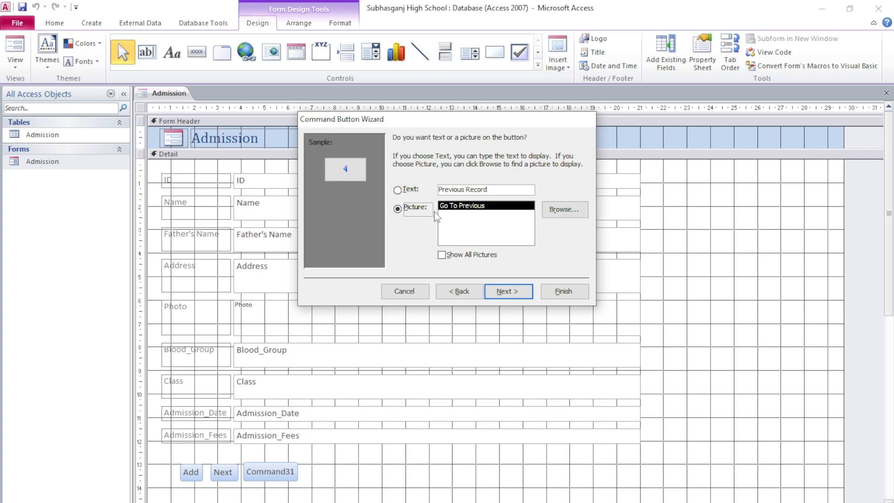
Step: Use the text caption 'Previous' instead of the arrow picture and complete the wizard
left_click(398, 191)
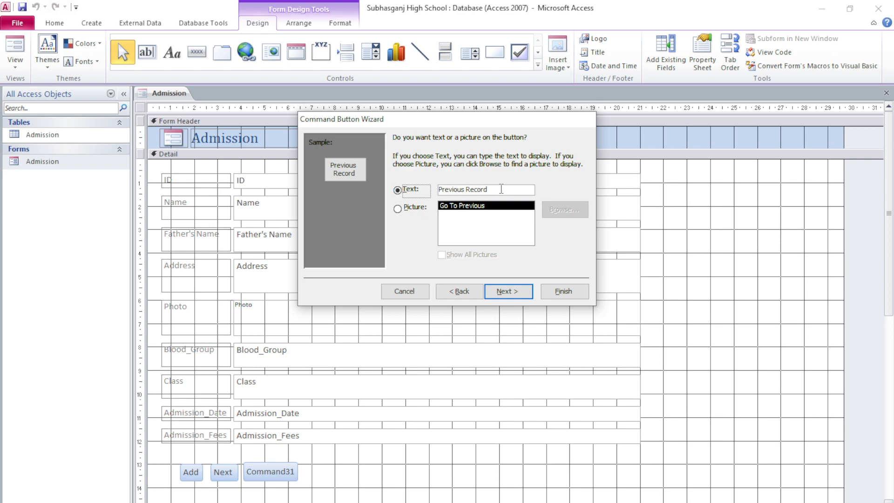
left_click(502, 190)
key("BackSpace")
key("BackSpace")
key("BackSpace")
key("BackSpace")
key("BackSpace")
key("BackSpace")
key("BackSpace")
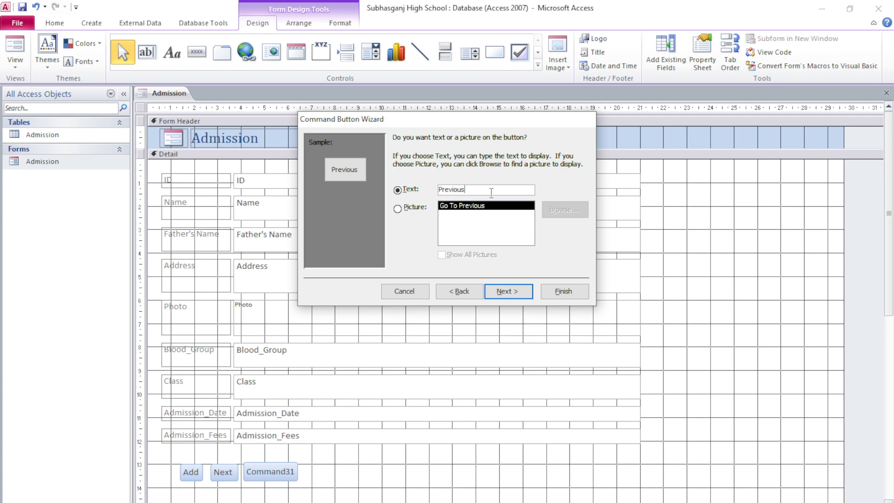
left_click(510, 291)
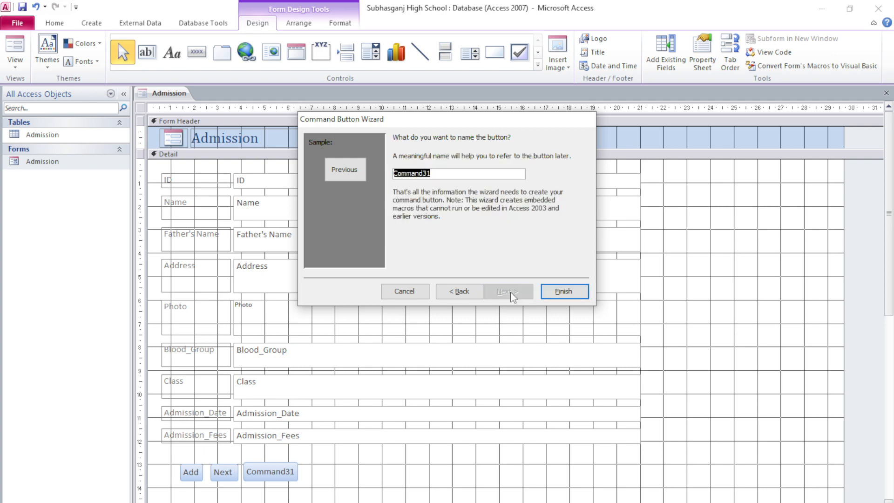
left_click(567, 295)
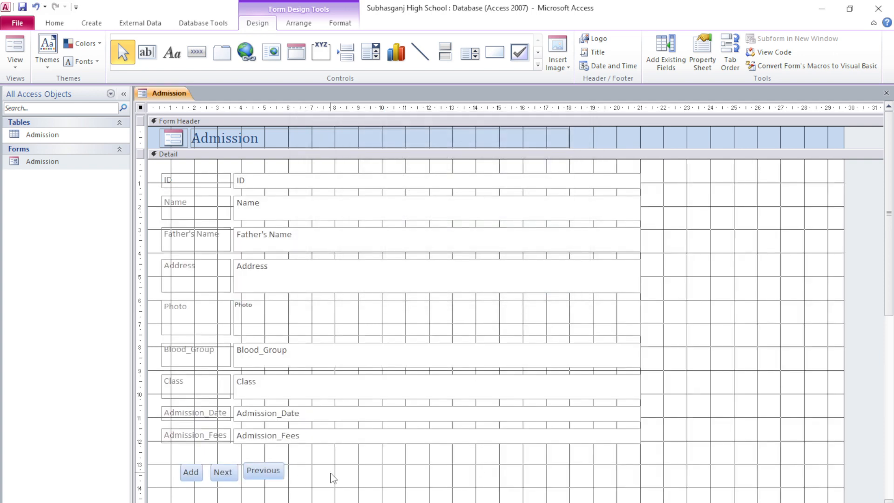
Step: Align Previous beside Next, then shift the Add, Next and Previous buttons down and right together
left_click(275, 472)
left_click(275, 474)
left_click(342, 474)
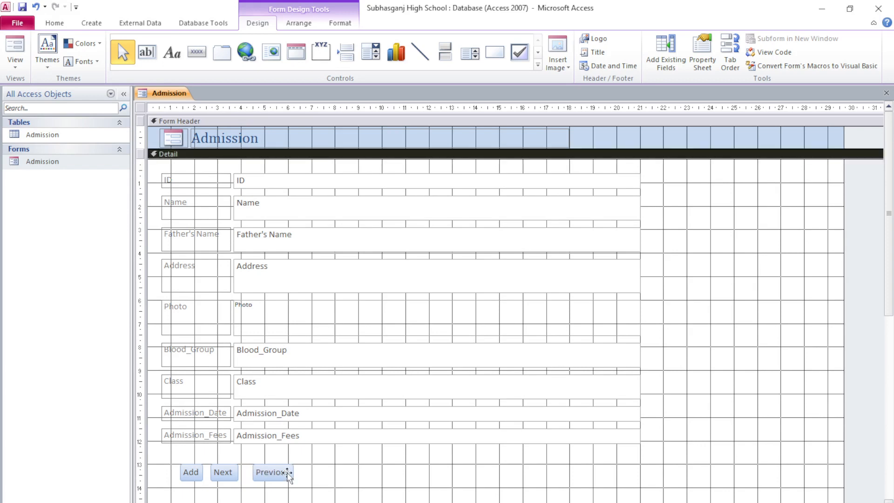
left_click_drag(288, 473, 278, 473)
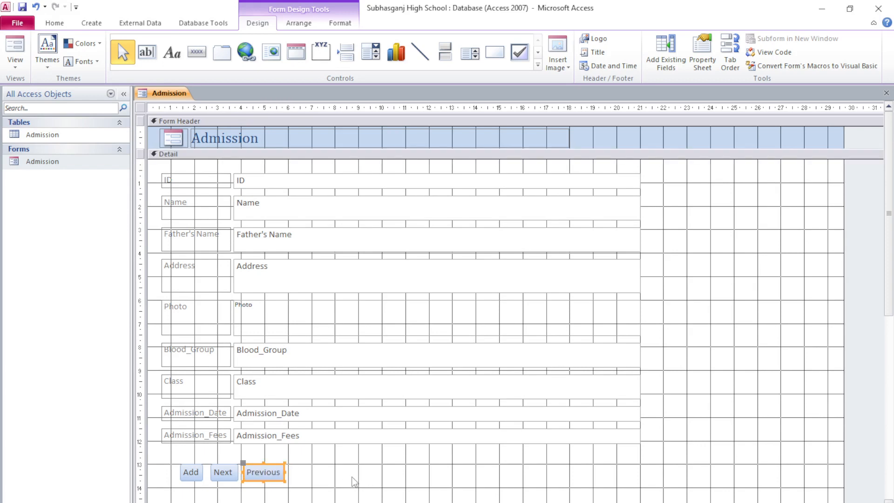
left_click(353, 480)
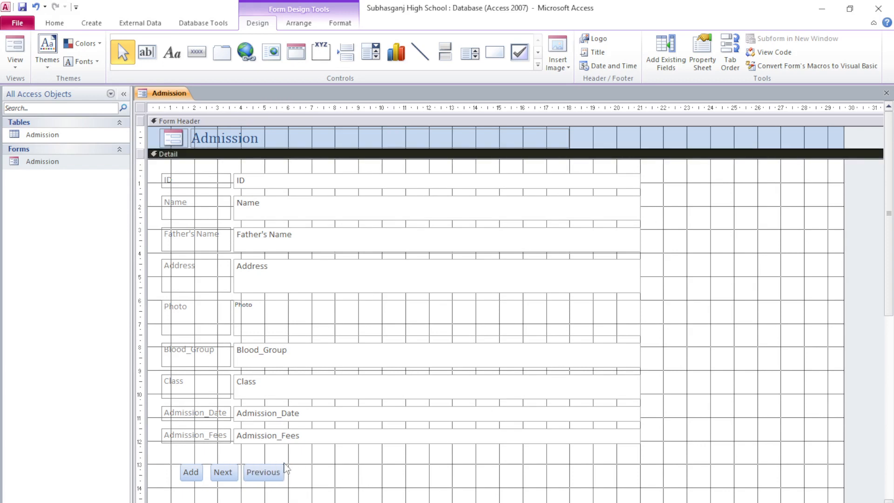
left_click_drag(174, 459, 423, 501)
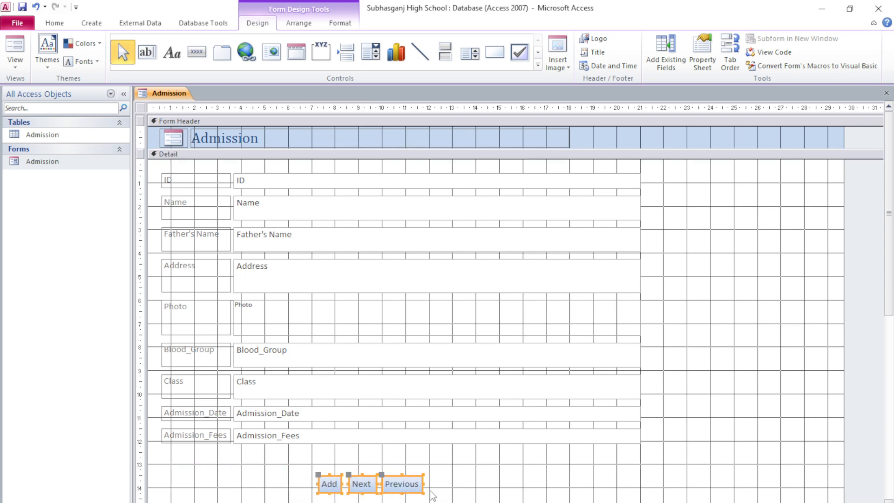
left_click(442, 493)
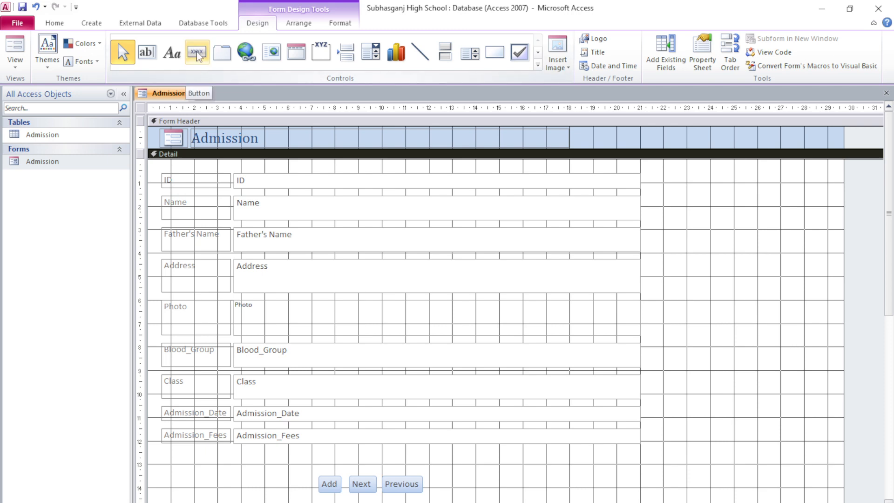
Step: Draw a fourth button after Previous set to Form Operations > Print a Form
left_click(197, 55)
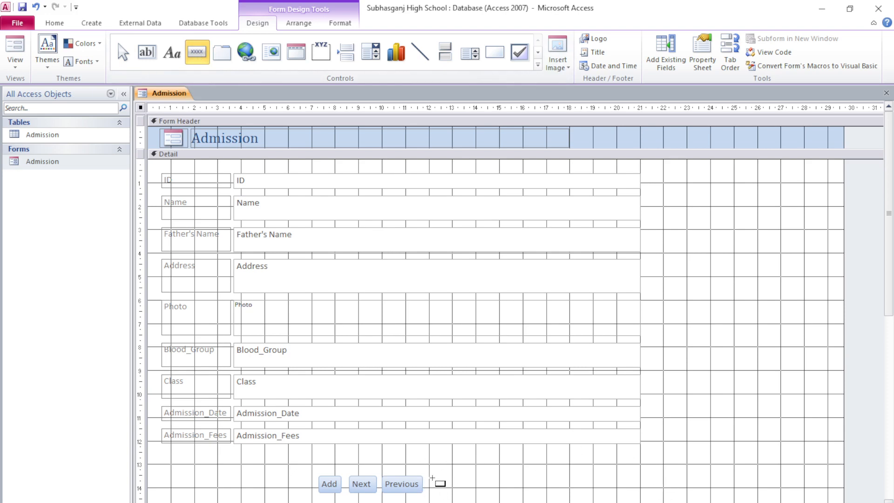
left_click_drag(430, 476, 495, 489)
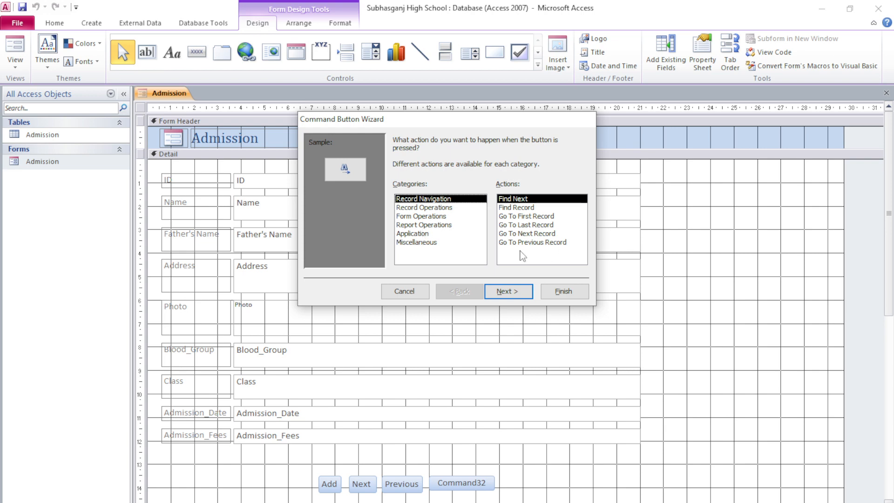
left_click(431, 208)
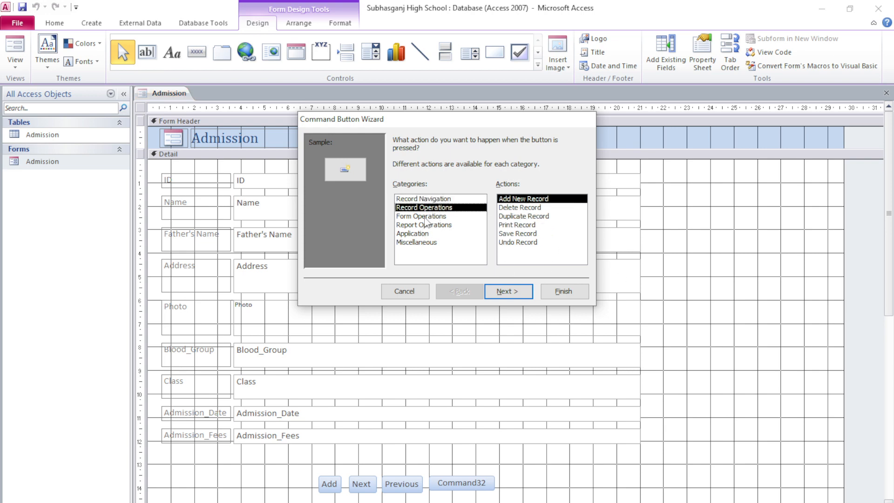
left_click(425, 218)
left_click(425, 211)
left_click(425, 217)
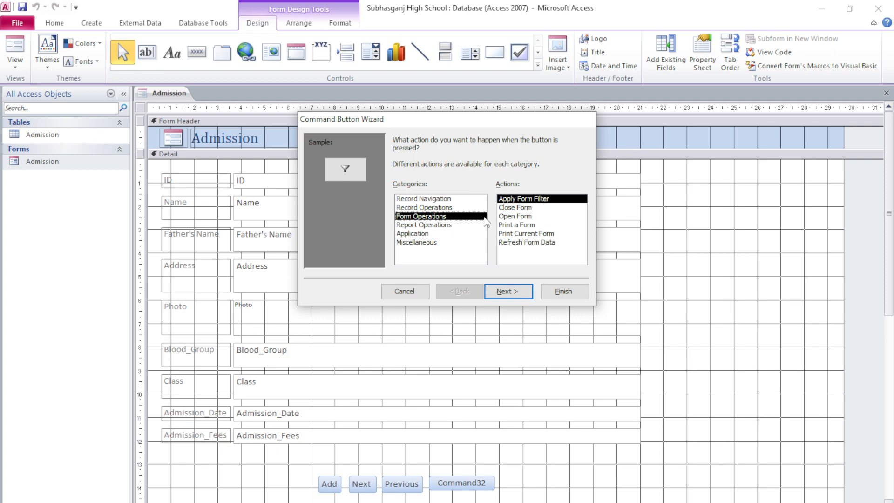
left_click(520, 227)
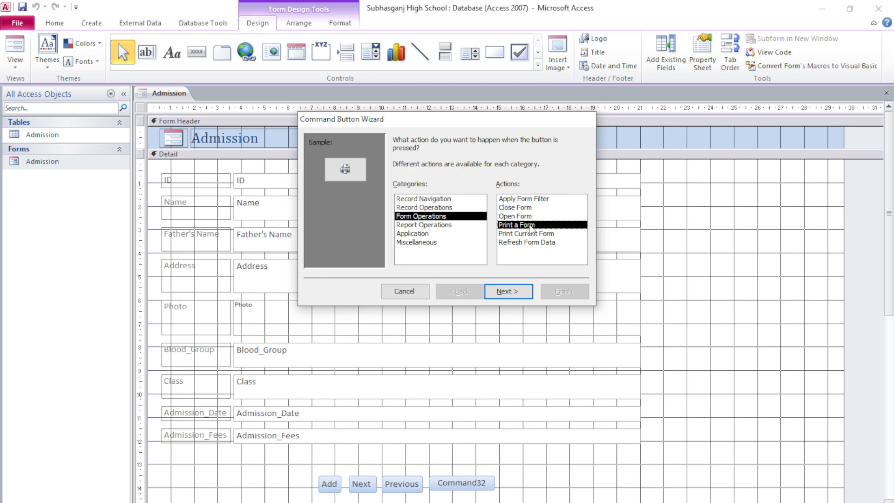
left_click(515, 292)
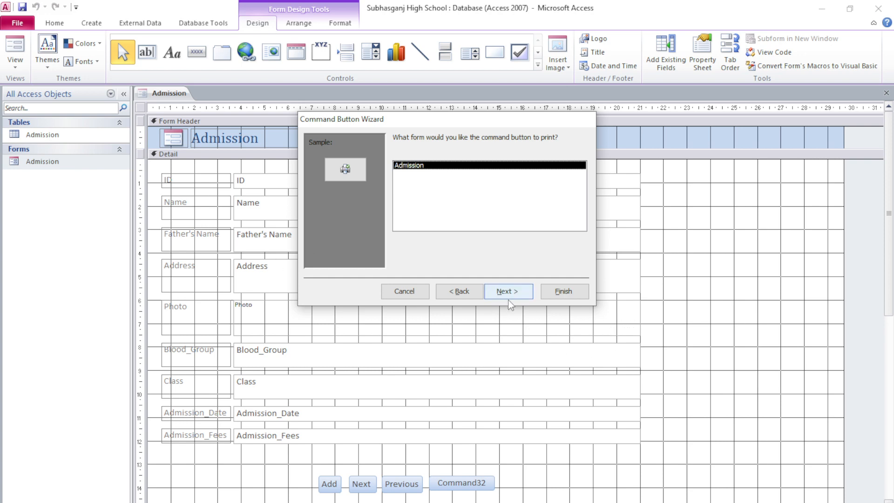
Step: Target the Admission form, keep the Printer picture, finish the wizard, and select the new button
left_click(512, 293)
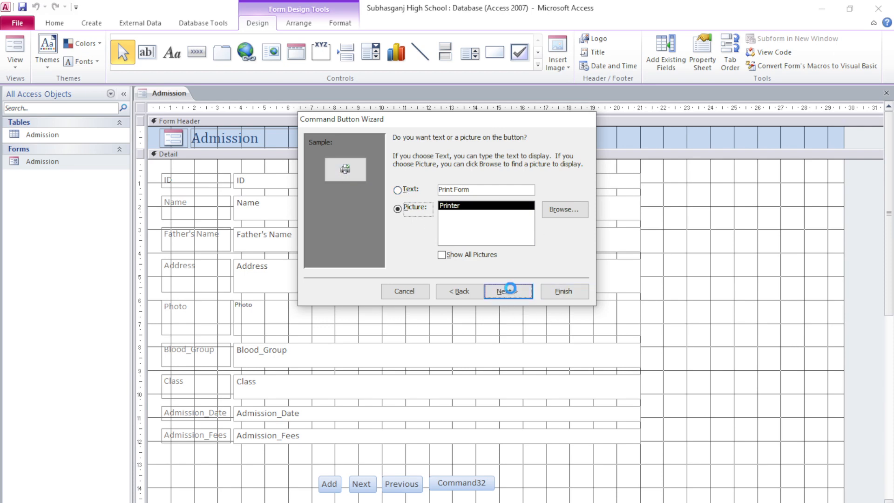
left_click(510, 291)
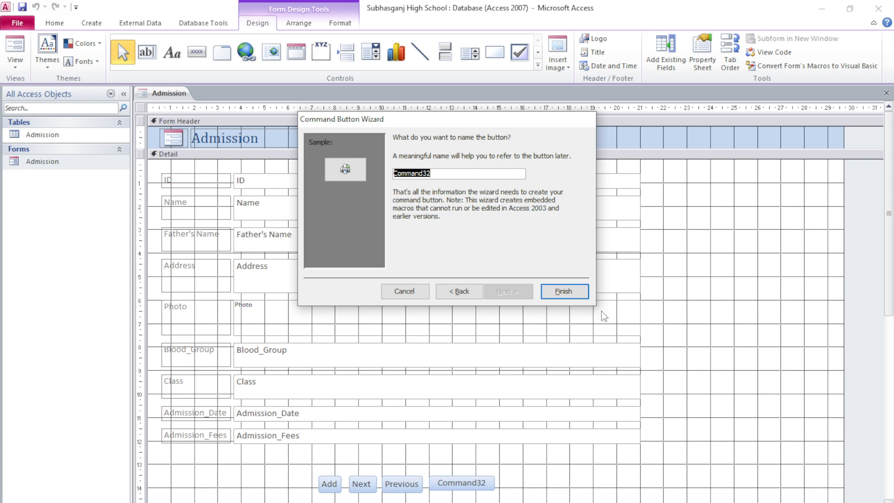
left_click(564, 290)
scroll(498, 372, "down", 1)
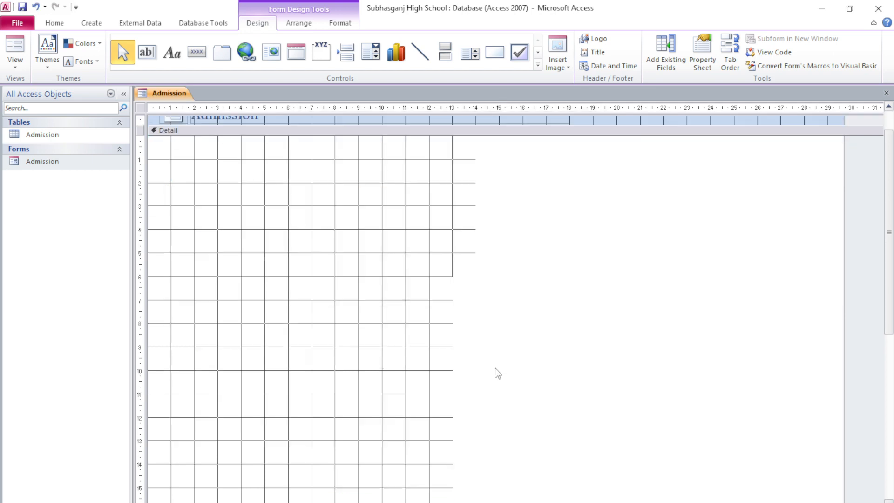
left_click(441, 438)
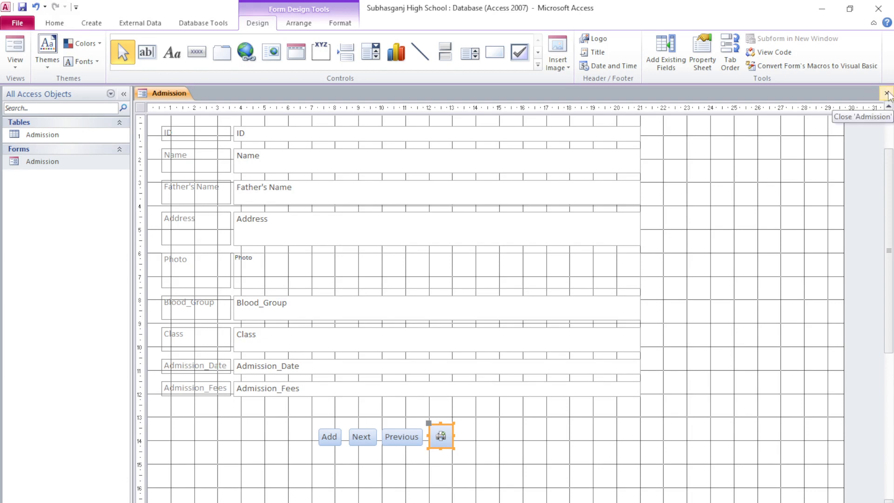
Step: Close the Admission form's Design View and confirm saving the design changes
left_click(887, 93)
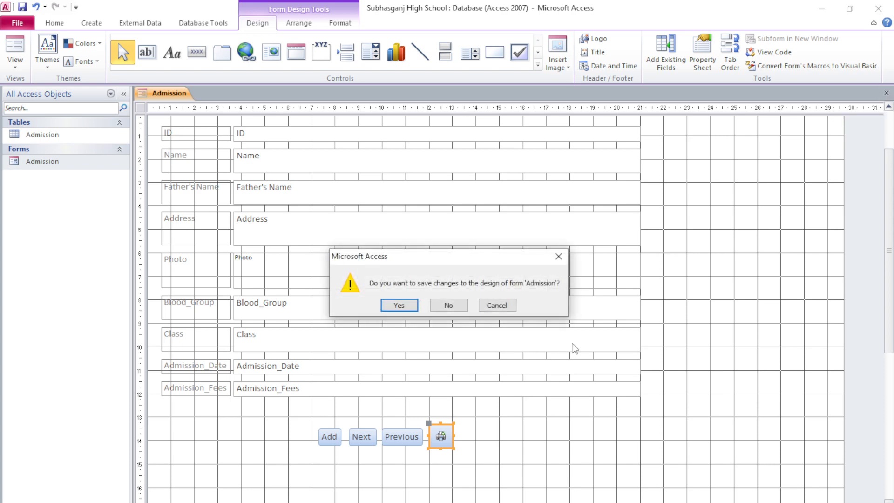
left_click(408, 306)
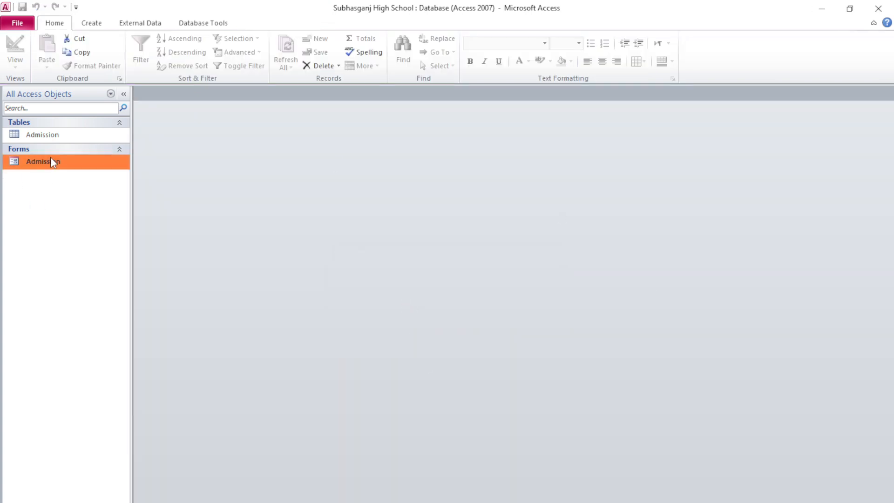
Step: Open the Admission form and test the Add and Previous buttons, returning to the first record
double_click(51, 160)
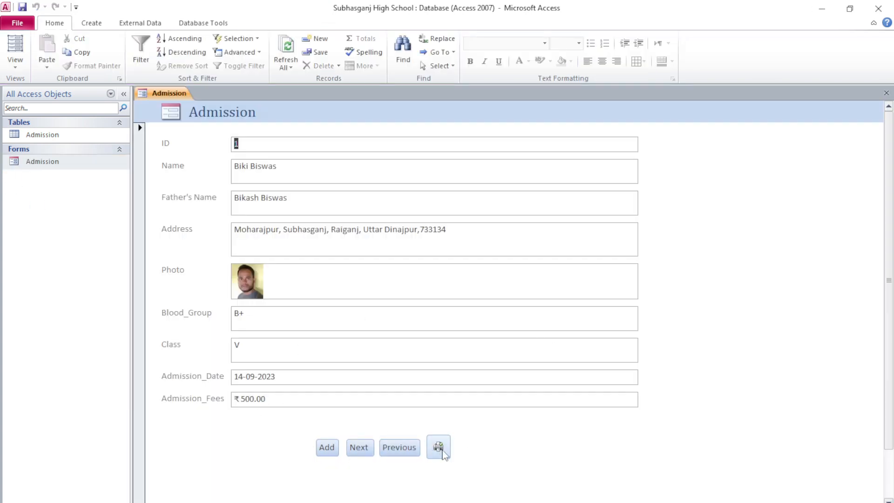
left_click(326, 448)
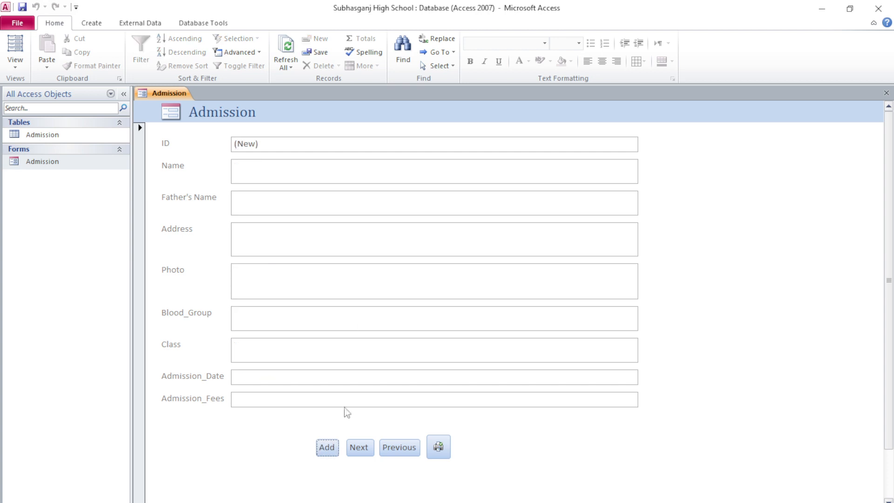
left_click(396, 450)
left_click(394, 451)
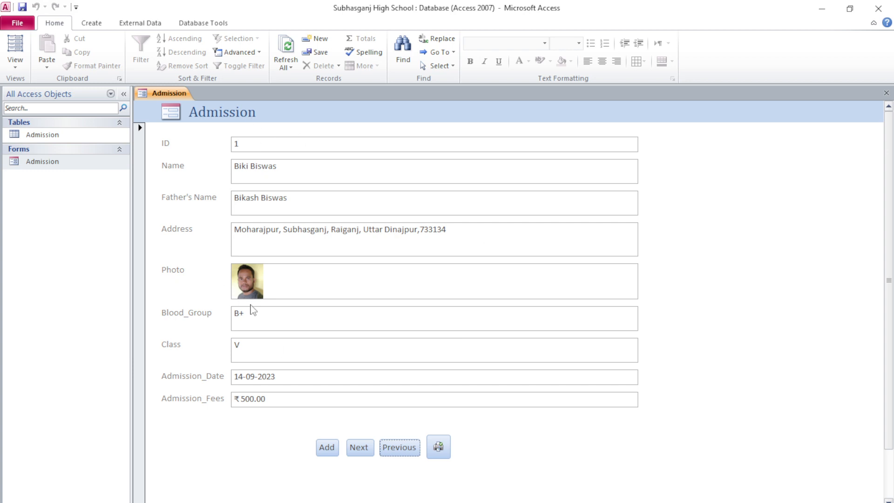
Step: Test the print button without printing, then start a new blank student record
left_click(438, 447)
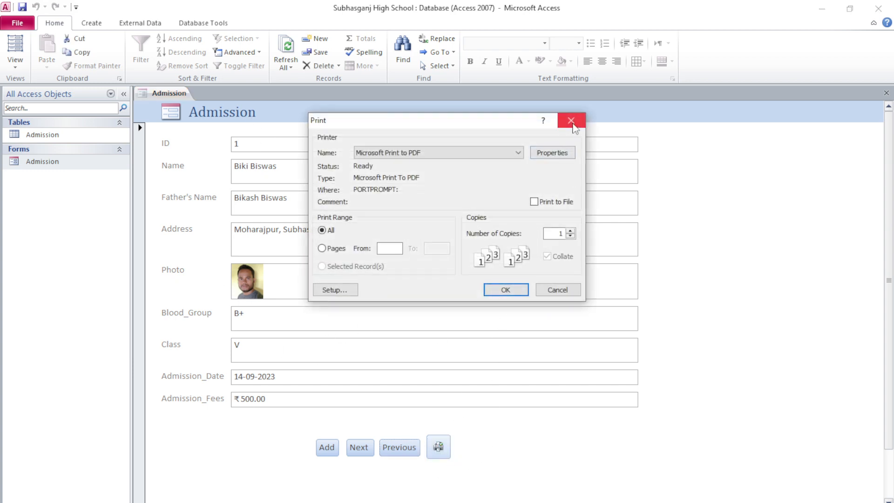
left_click(571, 120)
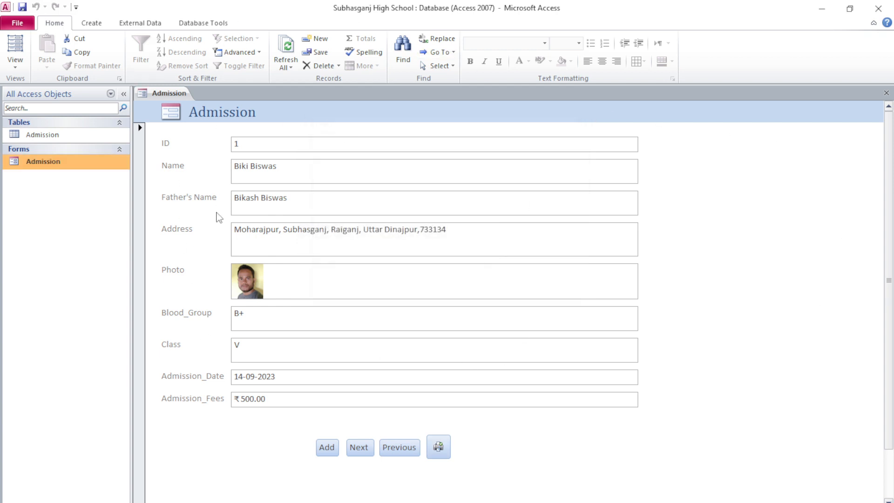
left_click(329, 449)
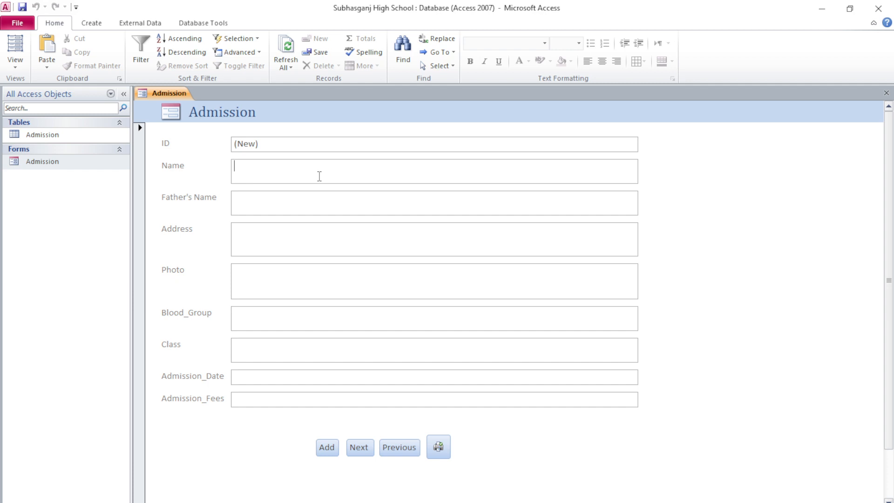
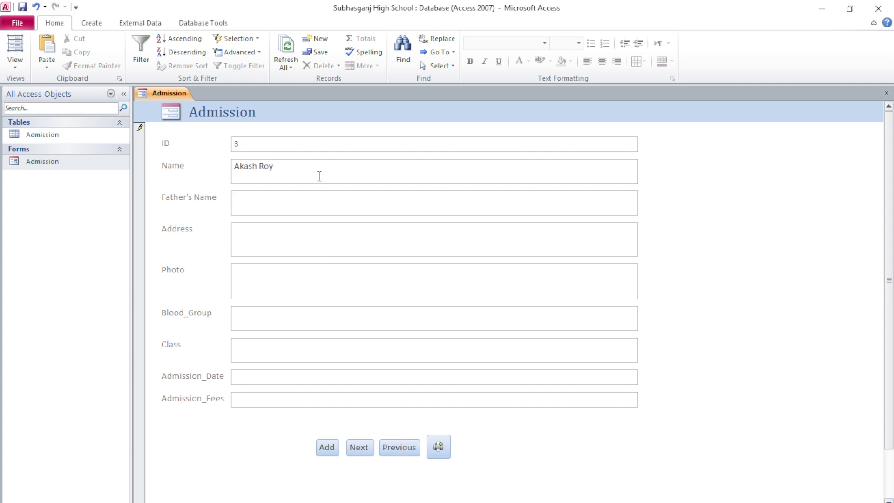
Step: Enter the new student's name, father's name and full postal address in record 3
key("Tab")
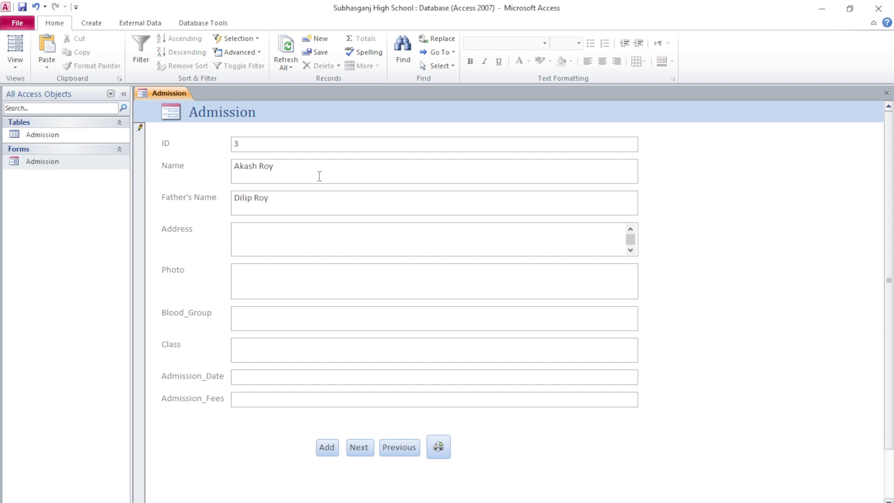
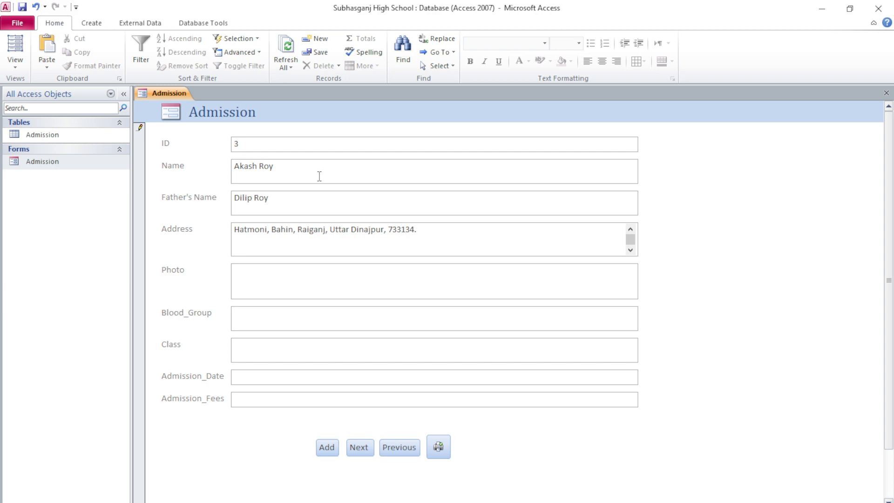
Step: Attach 421262IMG-20230910-WA0000.jpg from Downloads to record 3's Photo field
double_click(410, 284)
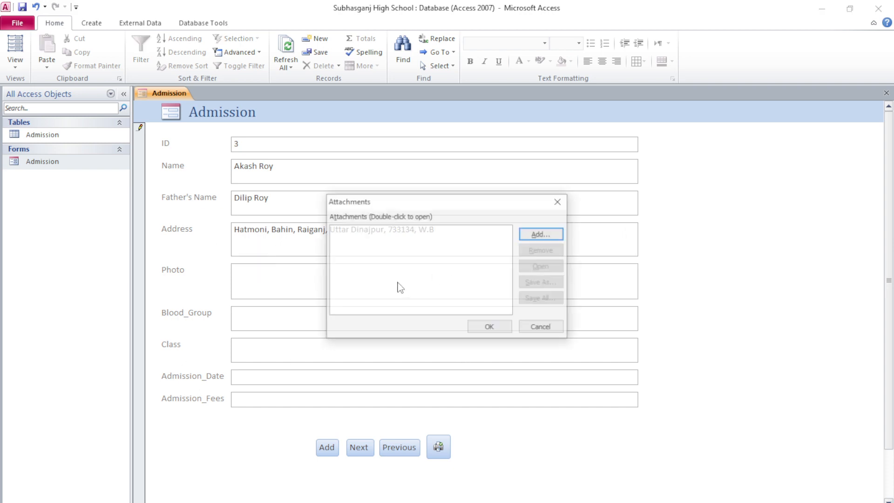
left_click(540, 234)
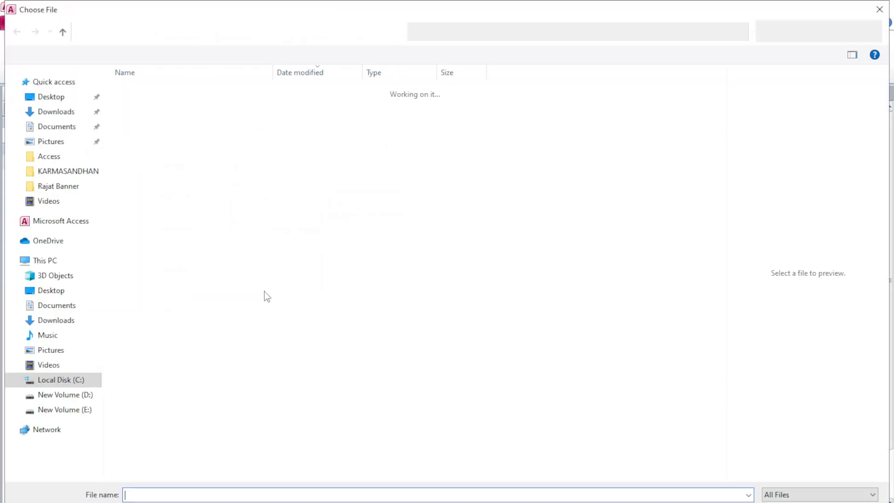
left_click(62, 113)
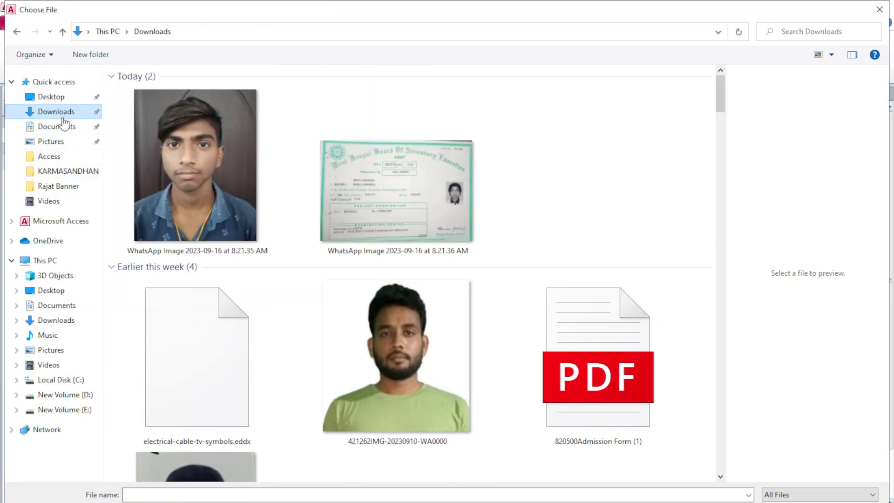
double_click(424, 393)
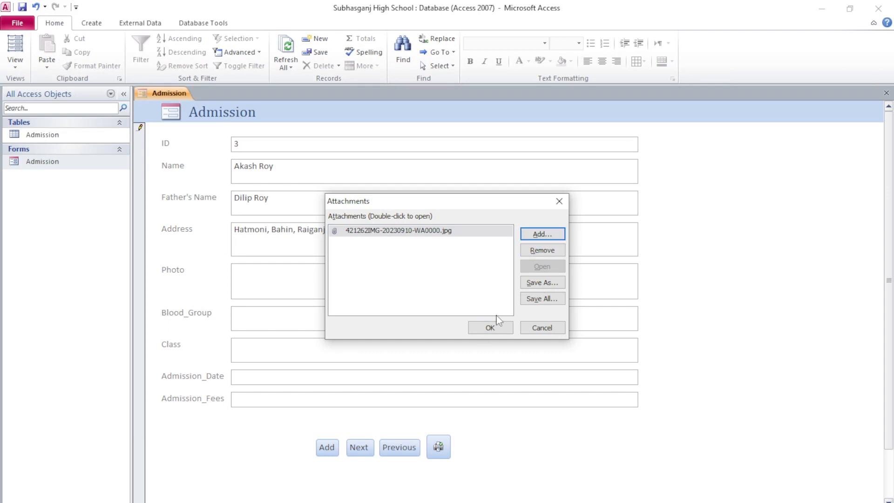
left_click(498, 321)
left_click(270, 319)
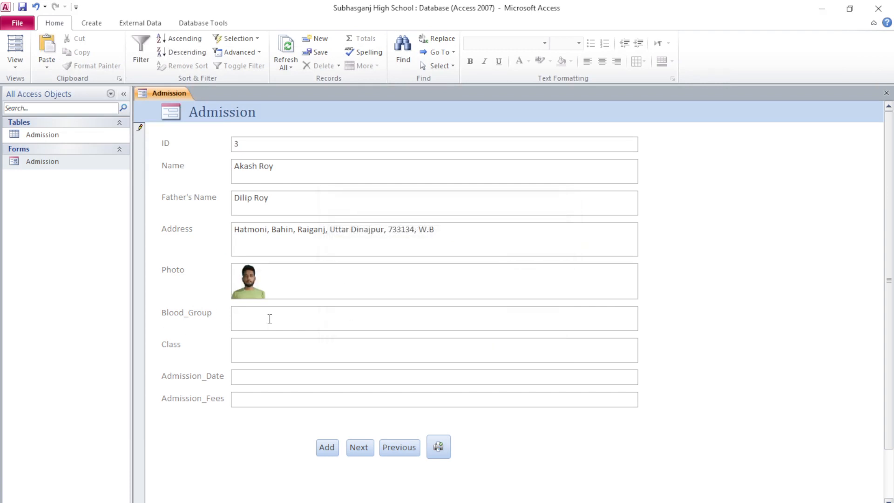
Step: Enter class IX(IT), today's admission date 16-09-2023 and fees 1000, then save the record
left_click(253, 357)
type("IX(IT")
left_click(310, 377)
left_click(645, 375)
left_click(593, 474)
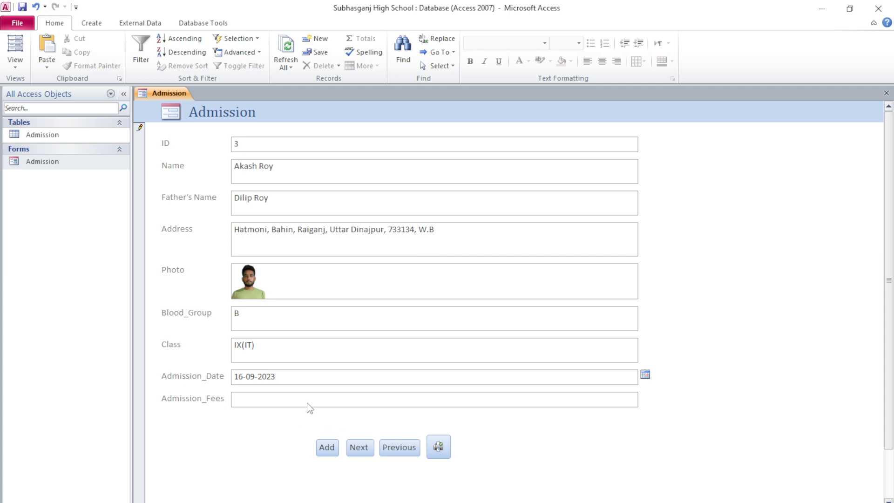
left_click(318, 401)
type("1000")
left_click(330, 449)
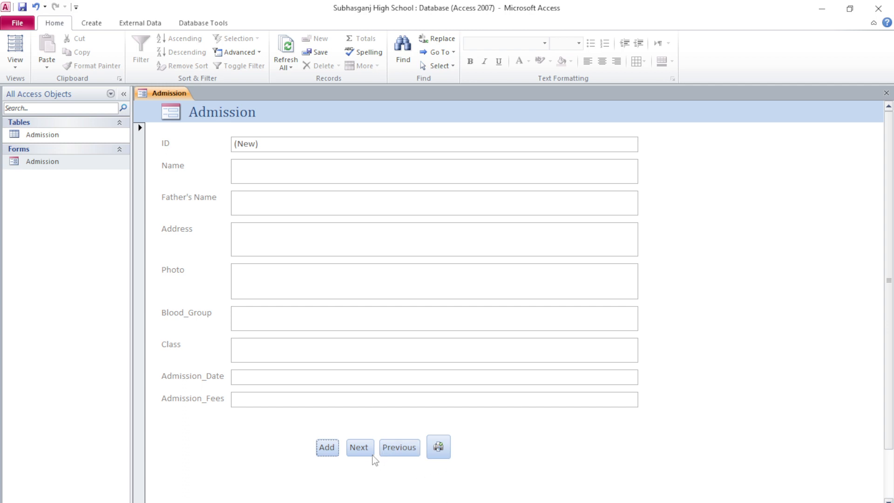
Step: Browse back and forth through records 1–3 with Previous and Next, ending on record 1
left_click(409, 451)
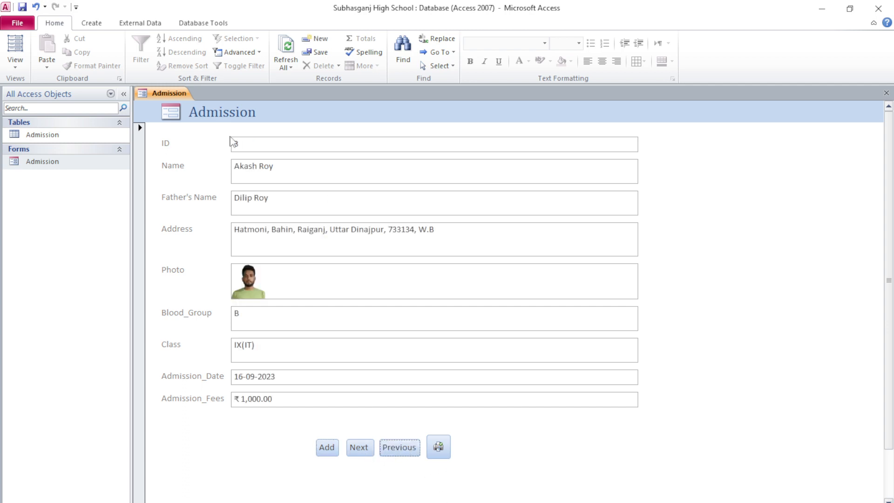
left_click(405, 454)
left_click(405, 453)
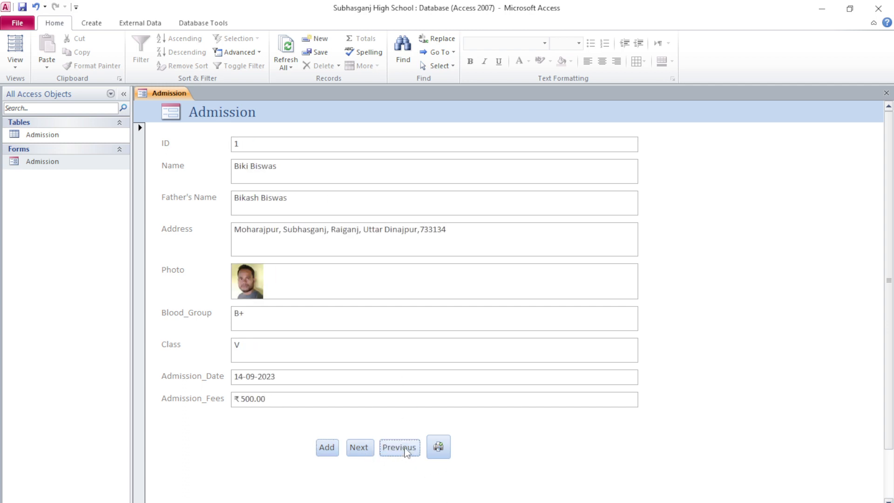
left_click(361, 454)
left_click(359, 452)
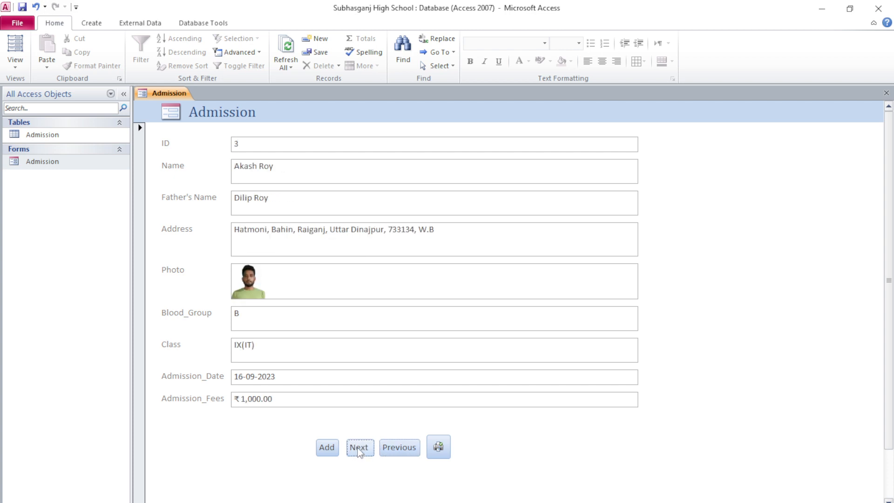
left_click(401, 451)
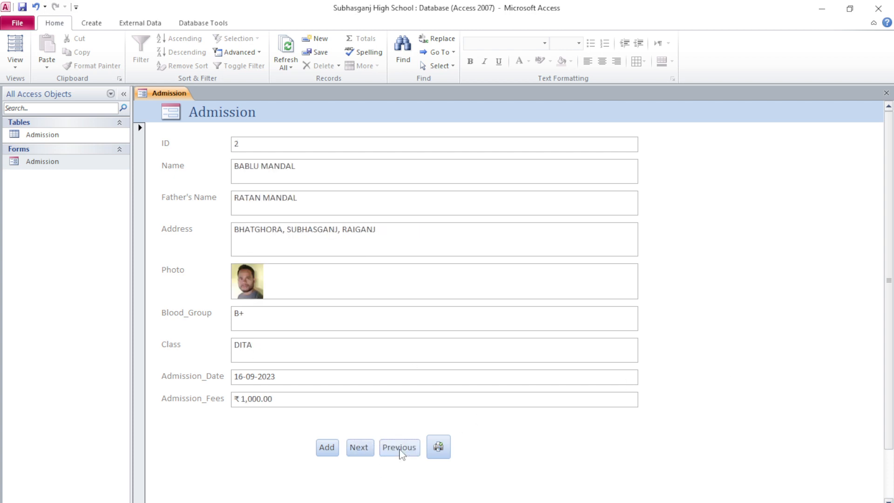
left_click(401, 451)
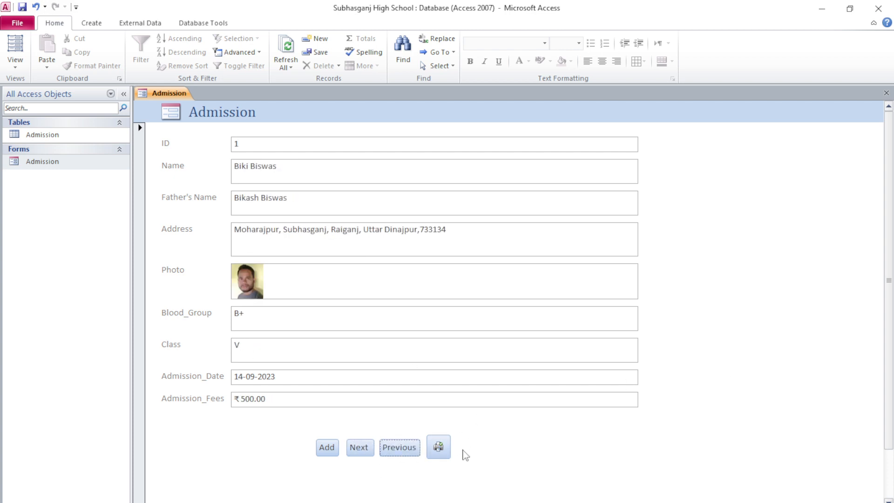
Step: Check the Print dialog twice, dismiss the first-record error, and advance to record 2
left_click(439, 447)
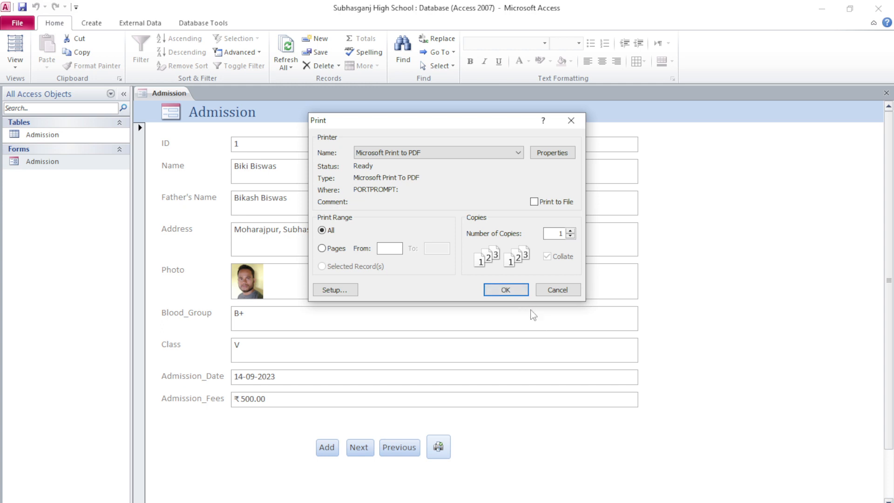
left_click(571, 120)
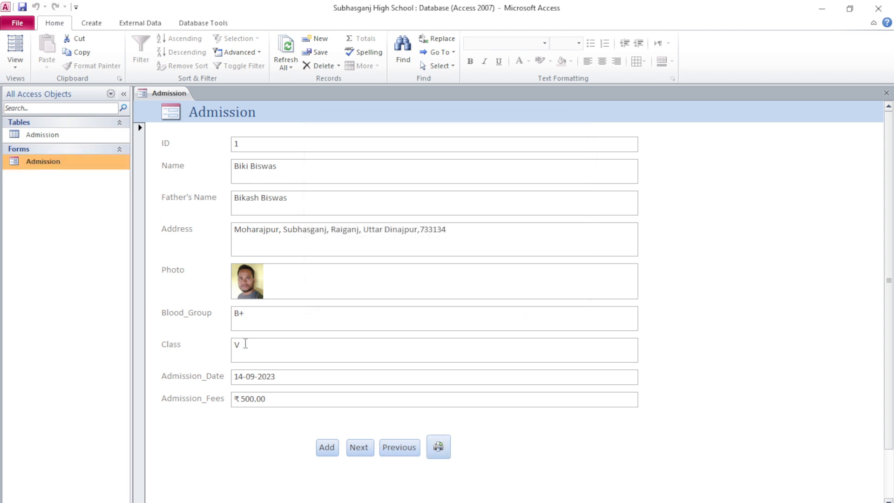
left_click(436, 447)
left_click(571, 120)
left_click(399, 449)
left_click(459, 217)
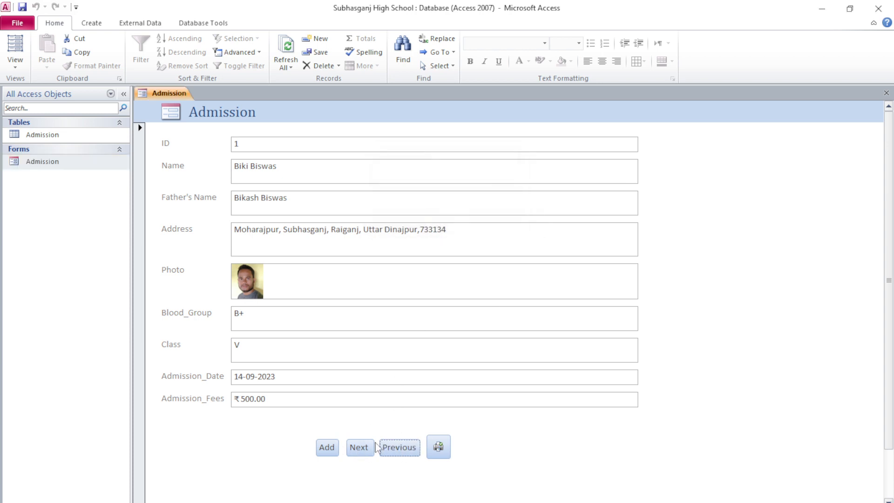
left_click(356, 448)
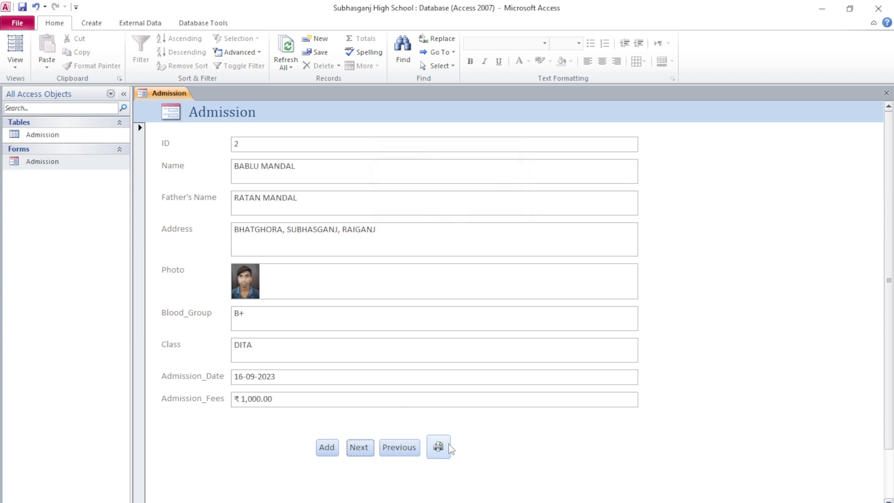